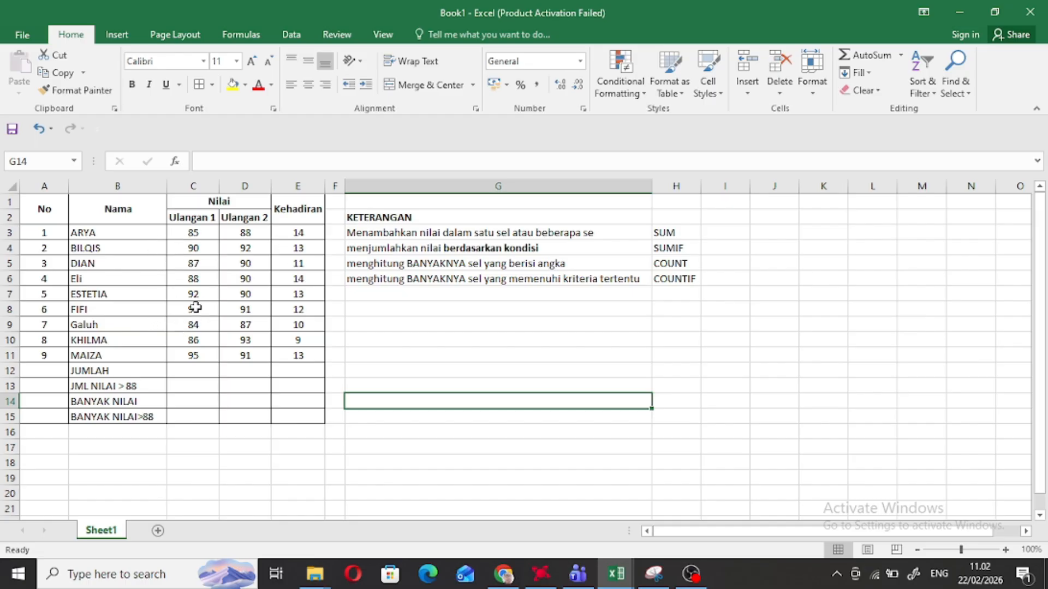
- Look over the score table and the SUM, SUMIF, COUNT and COUNTIF entries in the KETERANGAN list
{"action": "left_click", "coordinate": [215, 295]}
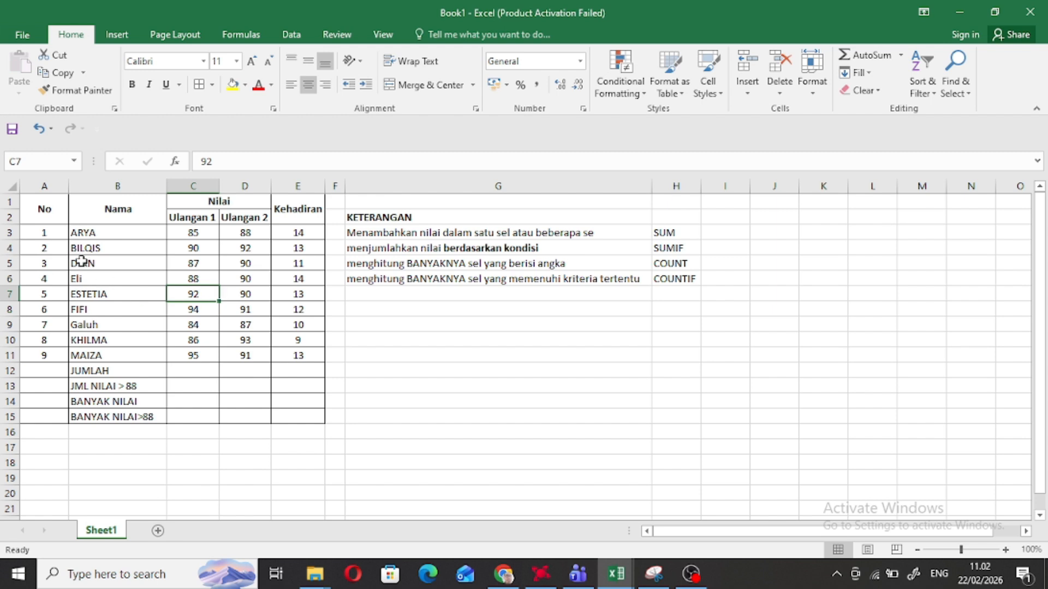
{"action": "left_click_drag", "start_coordinate": [42, 215], "coordinate": [262, 251]}
{"action": "left_click", "coordinate": [264, 293]}
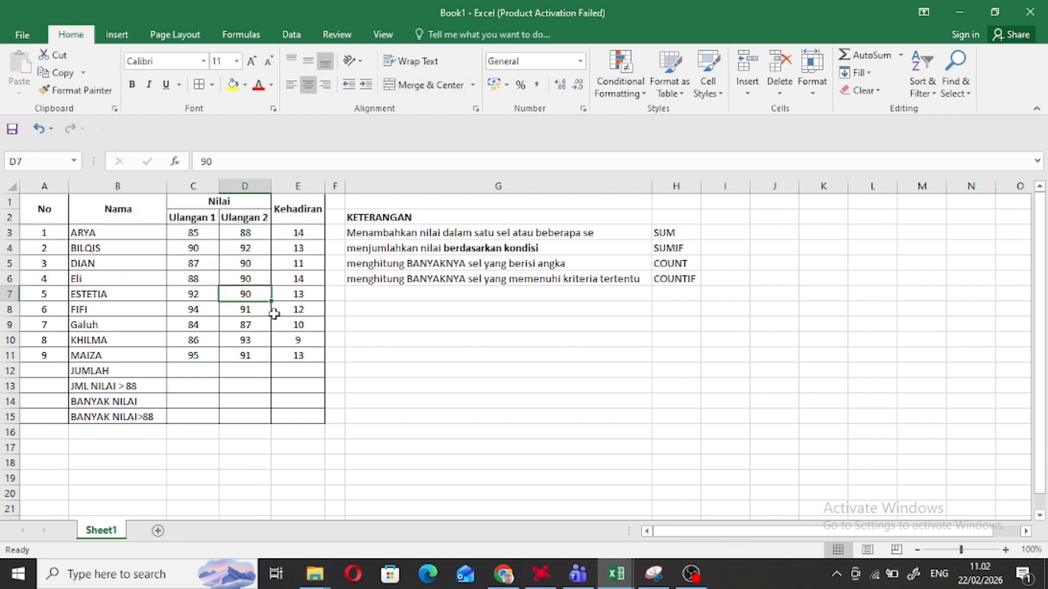
{"action": "left_click", "coordinate": [676, 228]}
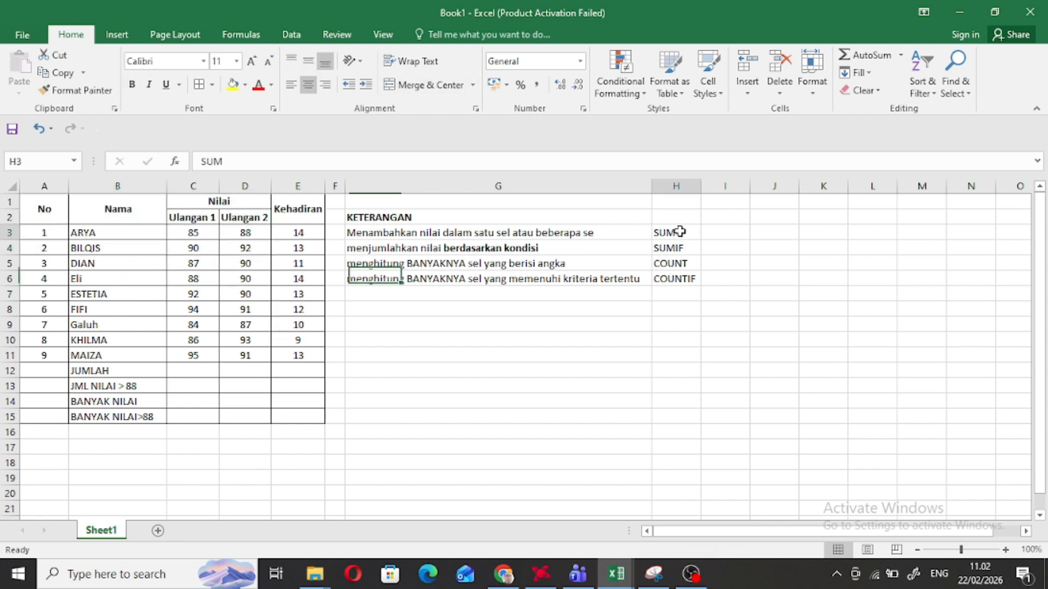
{"action": "left_click", "coordinate": [668, 244]}
{"action": "left_click", "coordinate": [672, 263]}
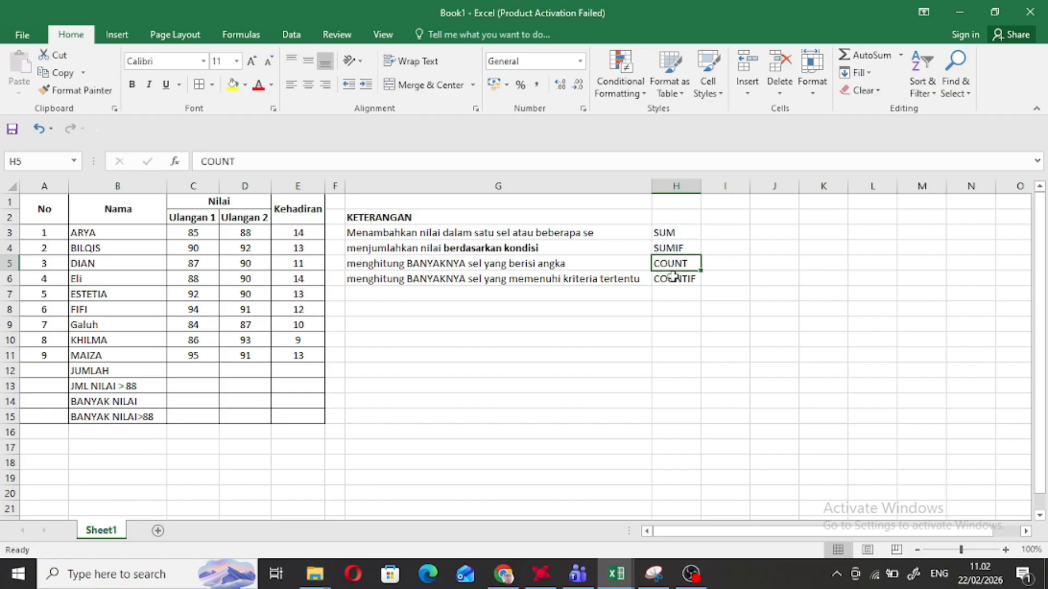
{"action": "left_click", "coordinate": [673, 278]}
- Examine the table's No, Nama, Ulangan 1, Ulangan 2 and Kehadiran columns, the JUMLAH row and the SUM entry
{"action": "left_click_drag", "start_coordinate": [47, 208], "coordinate": [301, 414]}
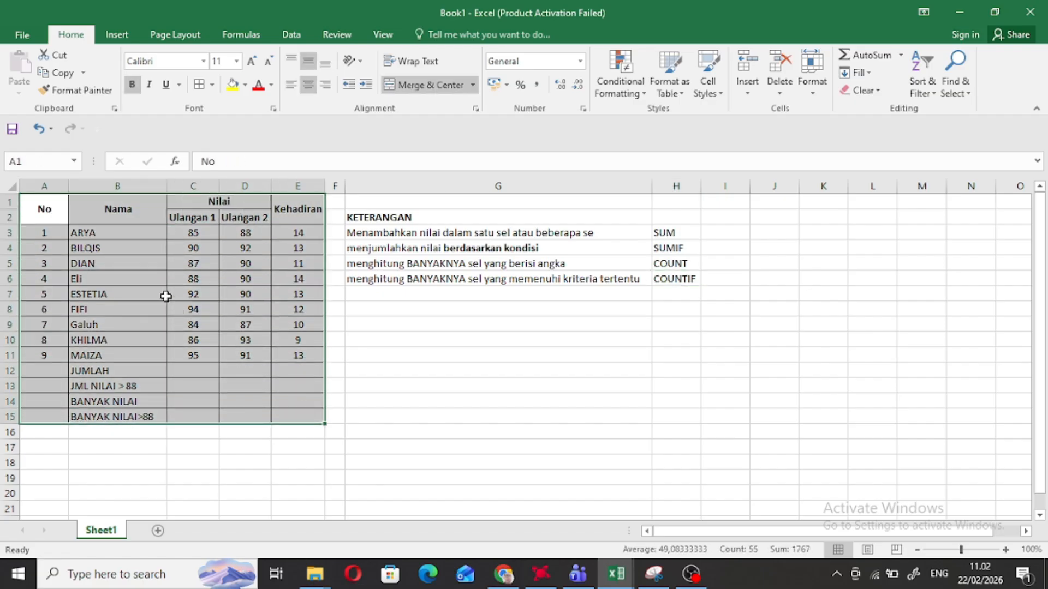
{"action": "left_click", "coordinate": [71, 243]}
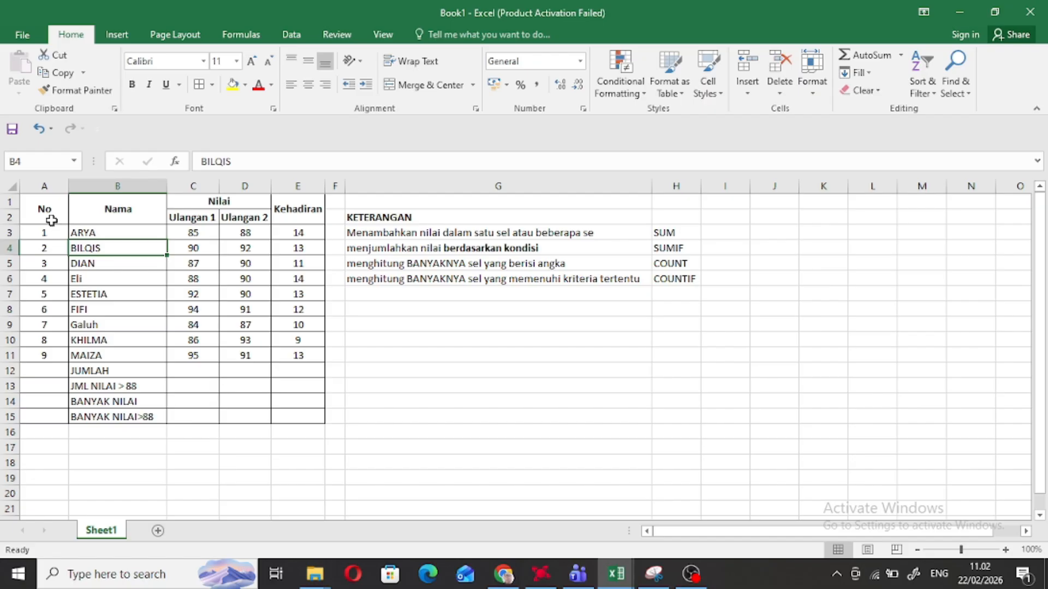
{"action": "left_click_drag", "start_coordinate": [122, 207], "coordinate": [117, 326]}
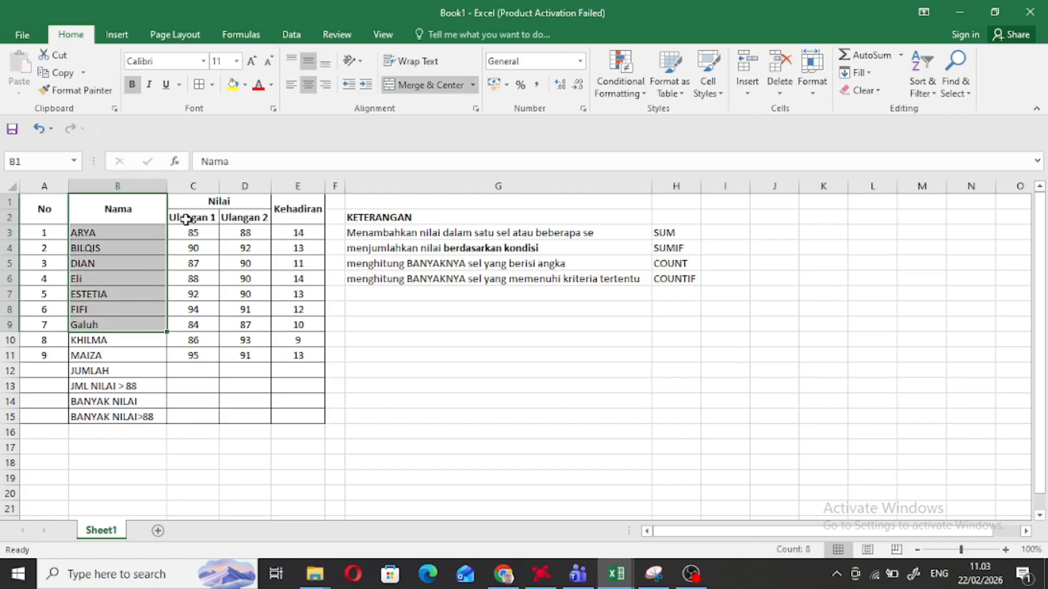
{"action": "left_click_drag", "start_coordinate": [213, 209], "coordinate": [212, 225]}
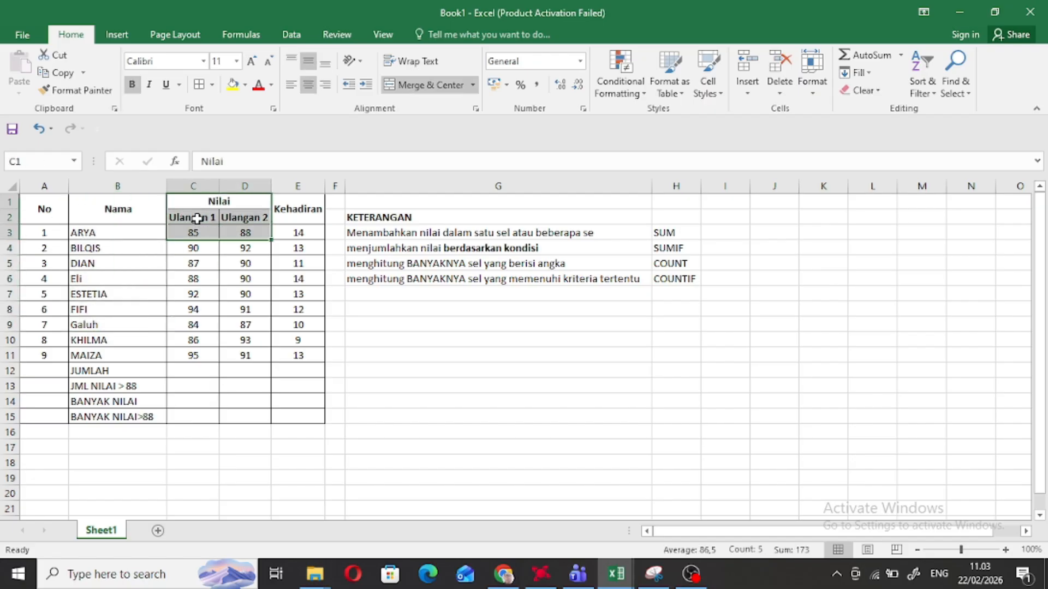
{"action": "left_click", "coordinate": [196, 219]}
{"action": "left_click", "coordinate": [259, 217]}
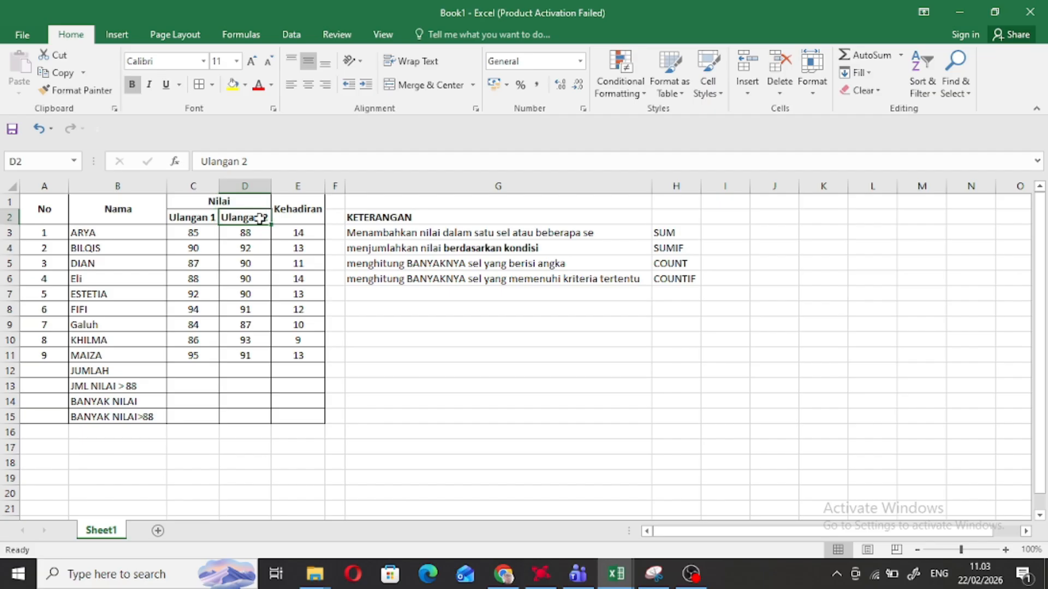
{"action": "left_click", "coordinate": [308, 209]}
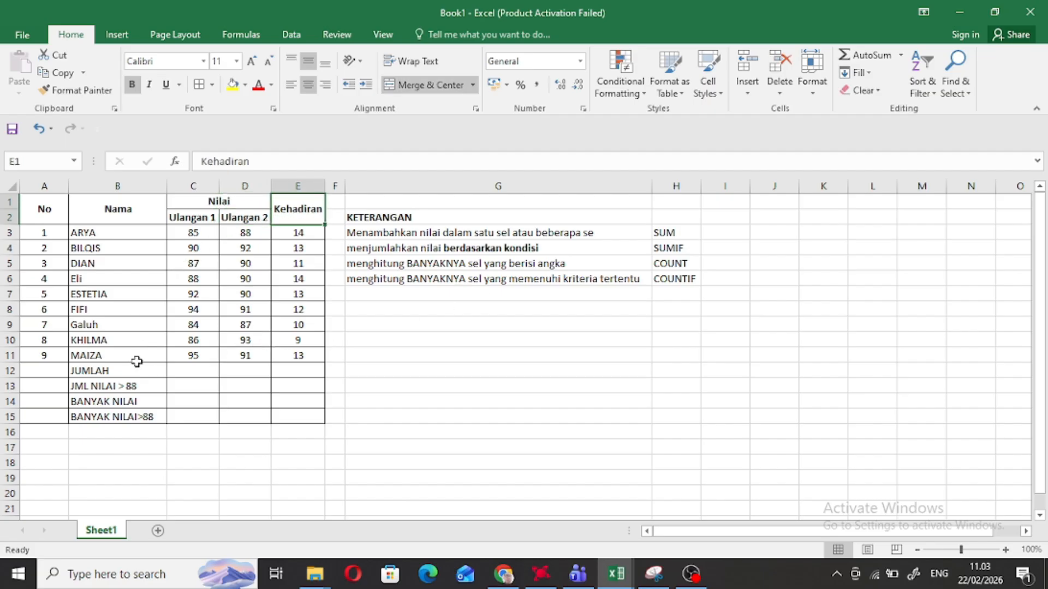
{"action": "left_click", "coordinate": [122, 370]}
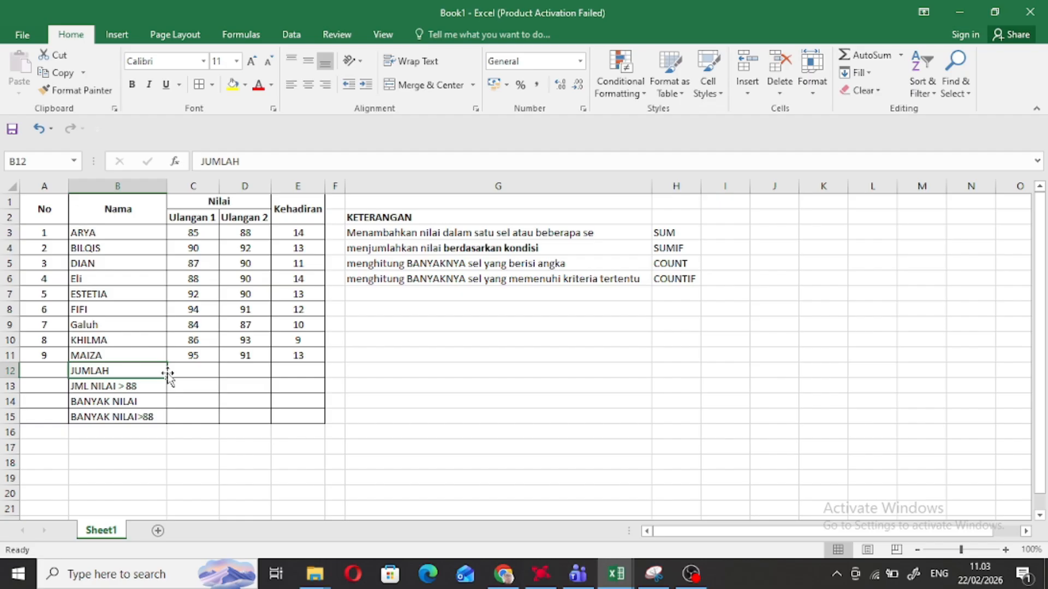
{"action": "left_click", "coordinate": [202, 230]}
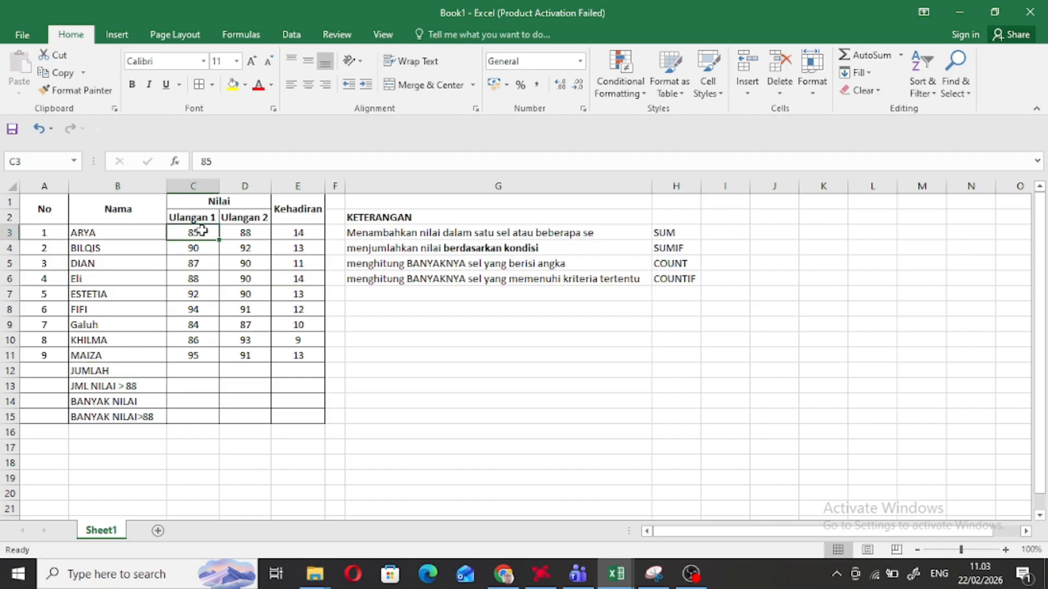
{"action": "left_click", "coordinate": [48, 229]}
{"action": "left_click", "coordinate": [49, 355]}
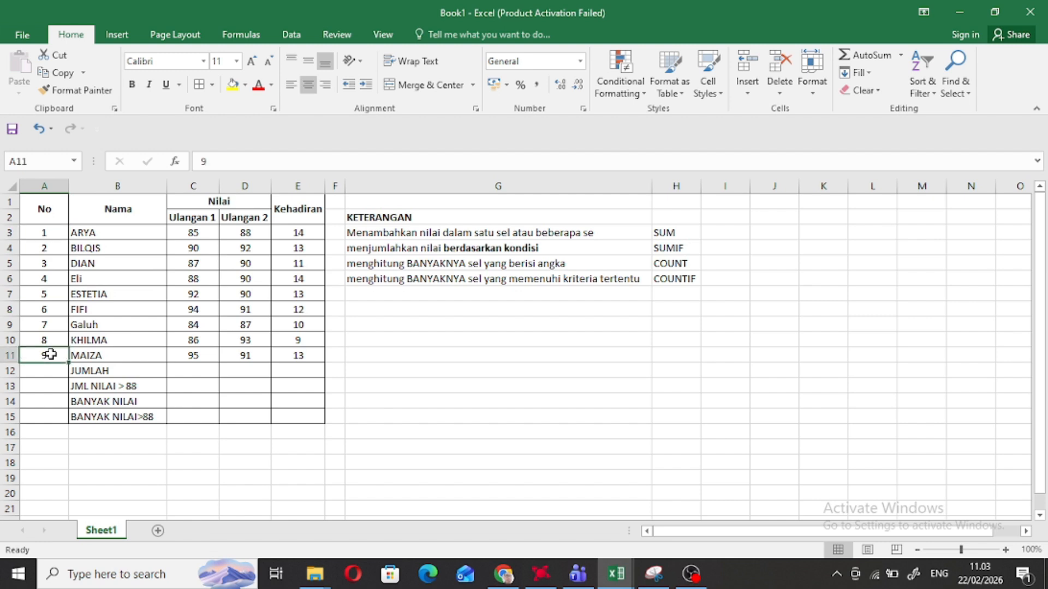
{"action": "left_click", "coordinate": [678, 231]}
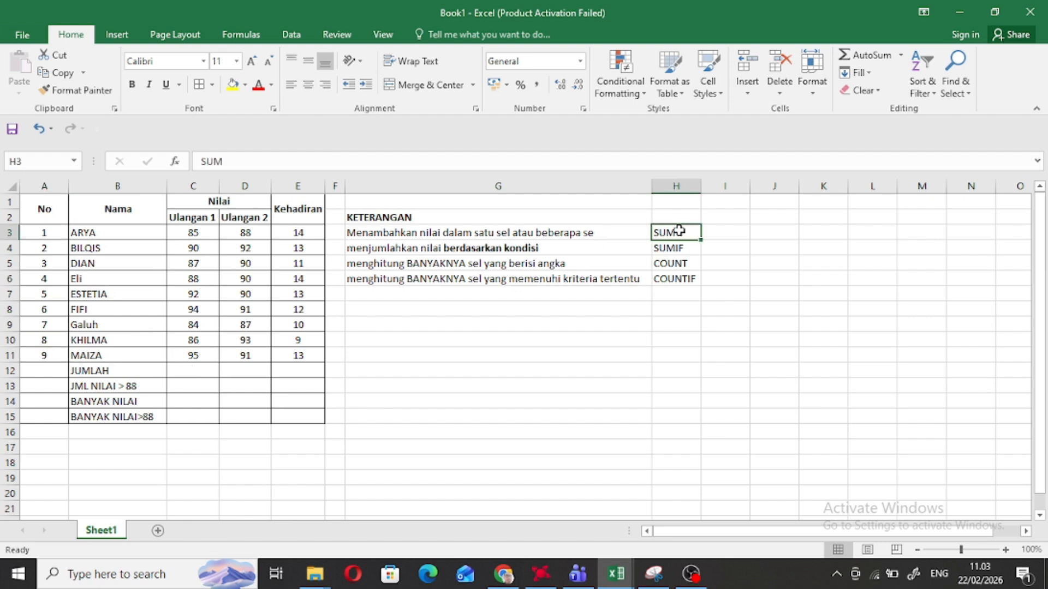
- Total the Ulangan 1 scores in the JUMLAH row by entering =SUM(C3:C11) in cell C12
{"action": "left_click", "coordinate": [205, 373]}
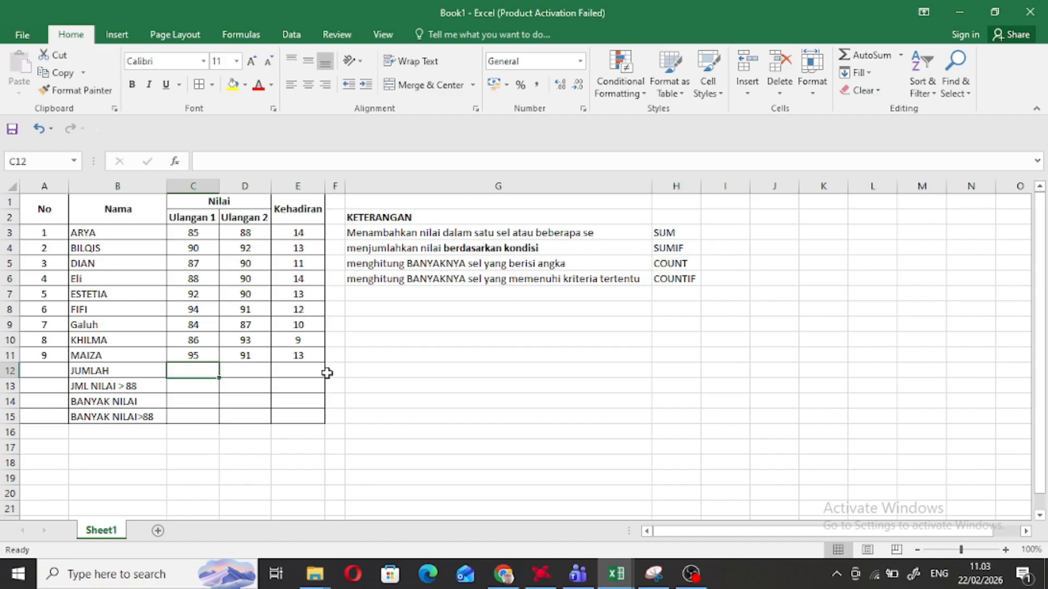
{"action": "type", "text": "="}
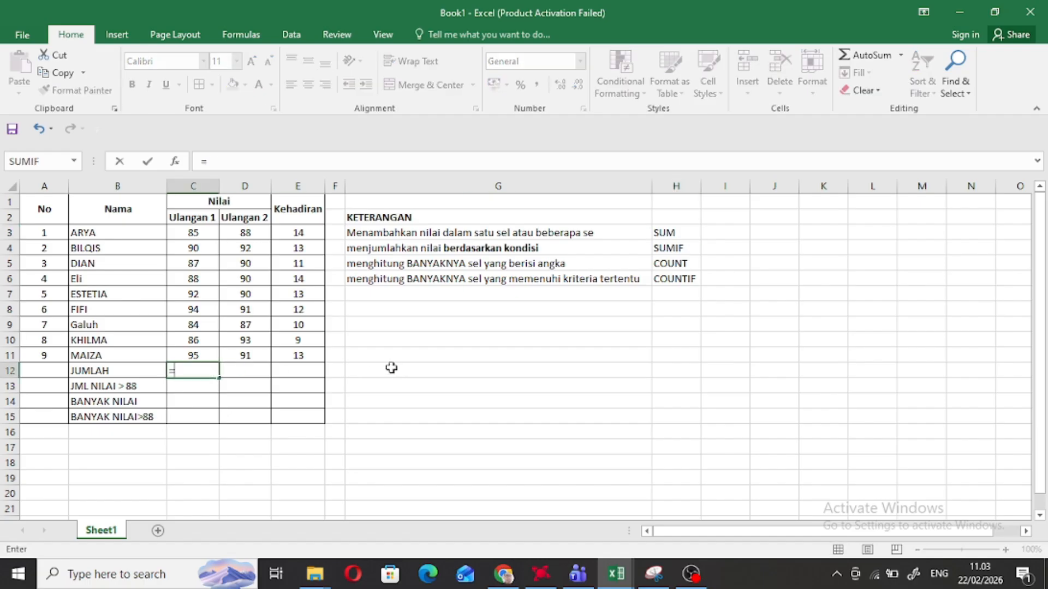
{"action": "type", "text": "SUM"}
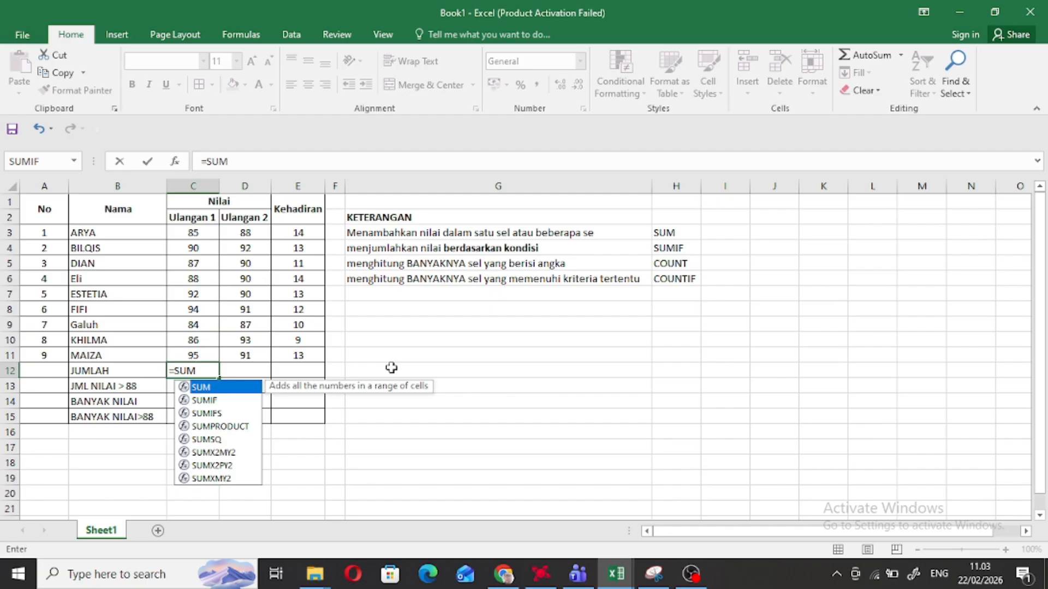
{"action": "type", "text": "("}
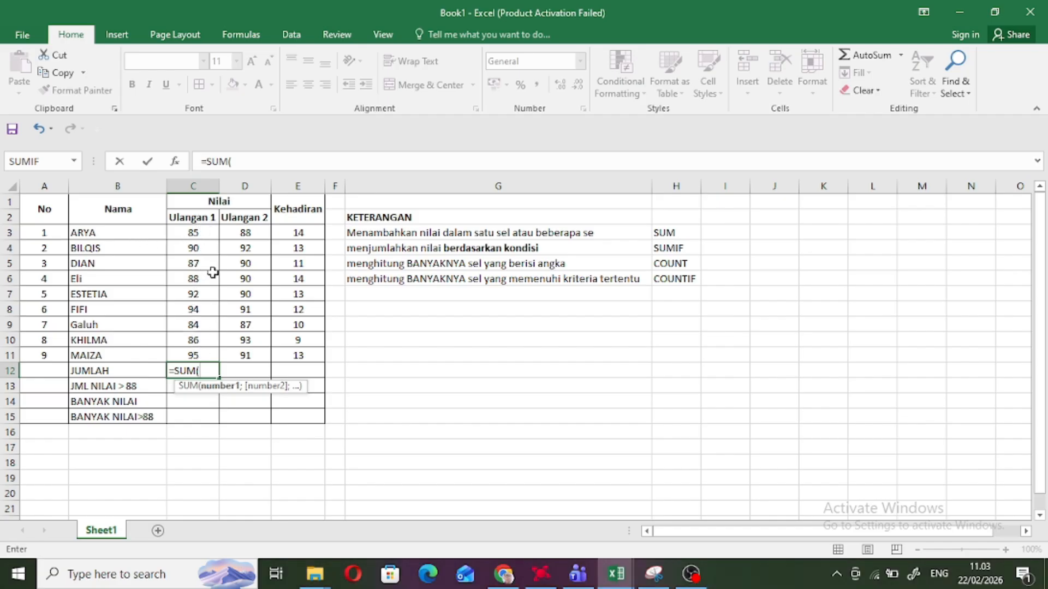
{"action": "left_click_drag", "start_coordinate": [206, 232], "coordinate": [209, 348]}
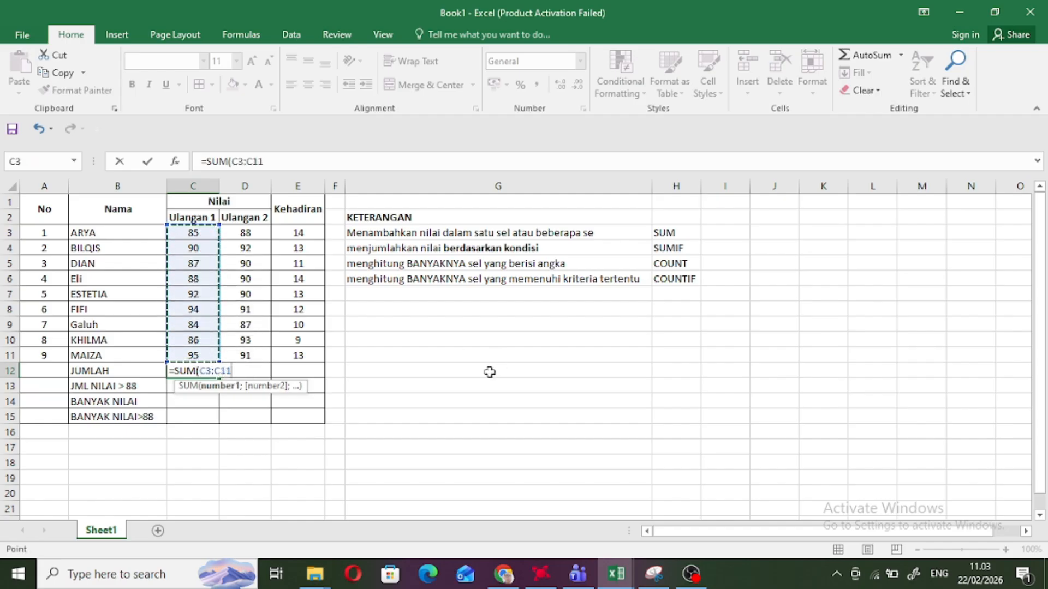
{"action": "type", "text": ")"}
{"action": "key", "text": "Return"}
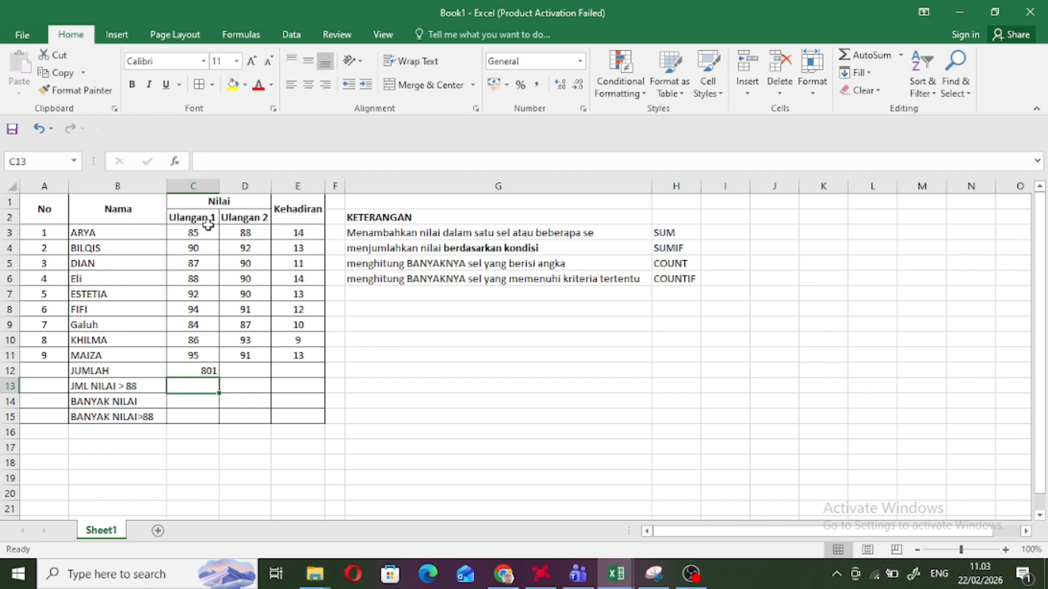
- Fill the SUM formula from C12 across to D12 to total the Ulangan 2 scores, and check the copied formula
{"action": "left_click", "coordinate": [206, 371]}
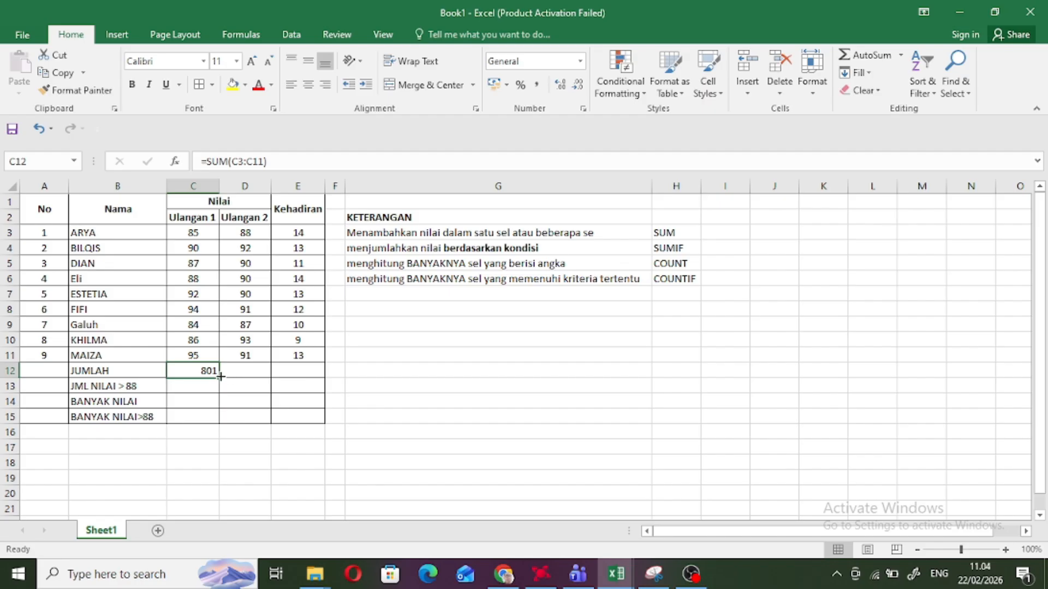
{"action": "left_click_drag", "start_coordinate": [221, 376], "coordinate": [265, 378]}
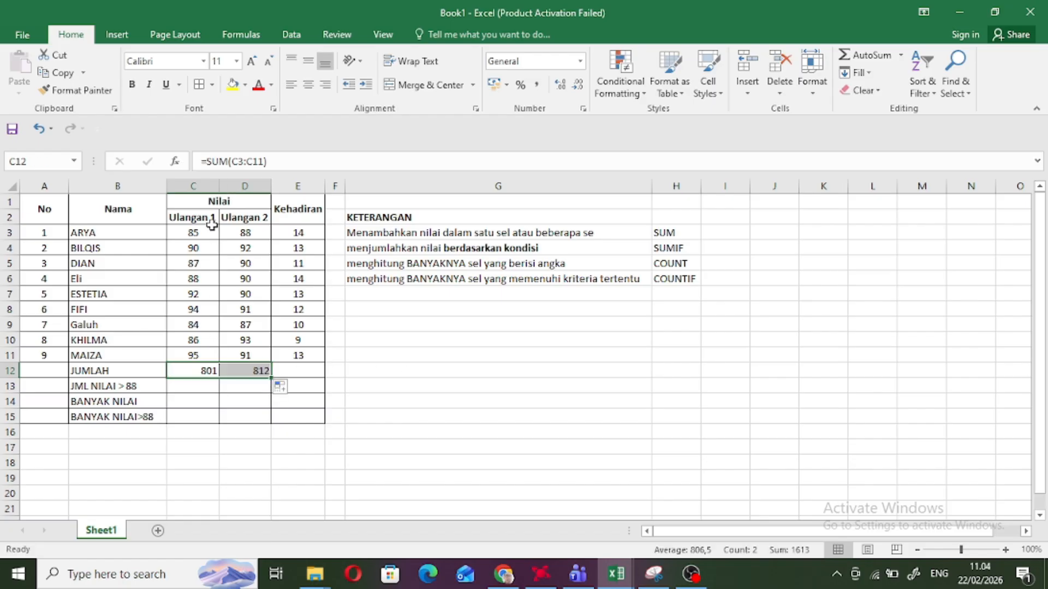
{"action": "left_click", "coordinate": [256, 371]}
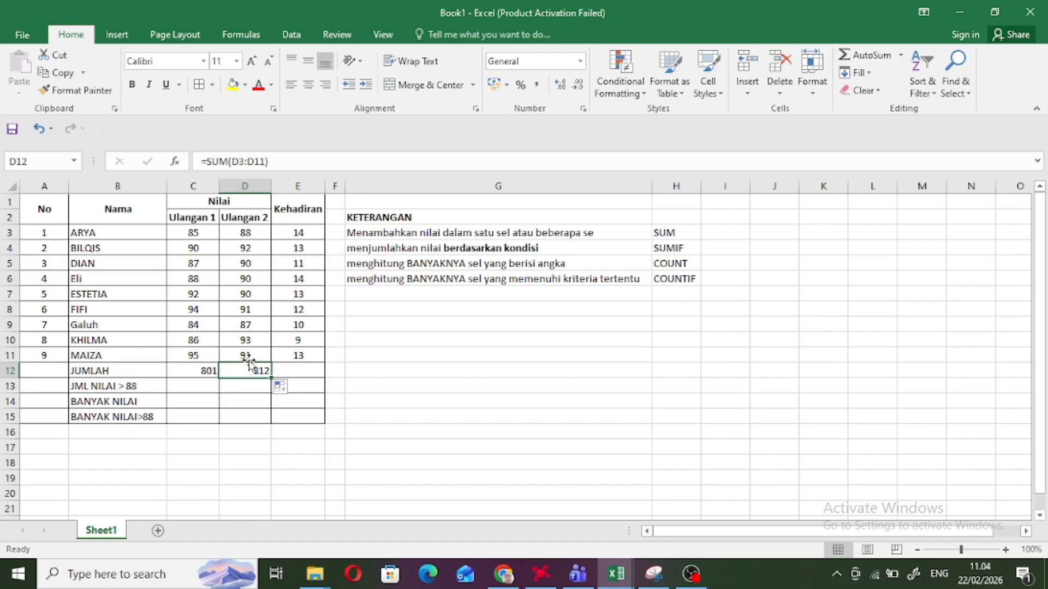
- Enter =SUMIF(C3:C11;">88") in cell C13 to sum the Ulangan 1 scores above 88
{"action": "left_click", "coordinate": [203, 386]}
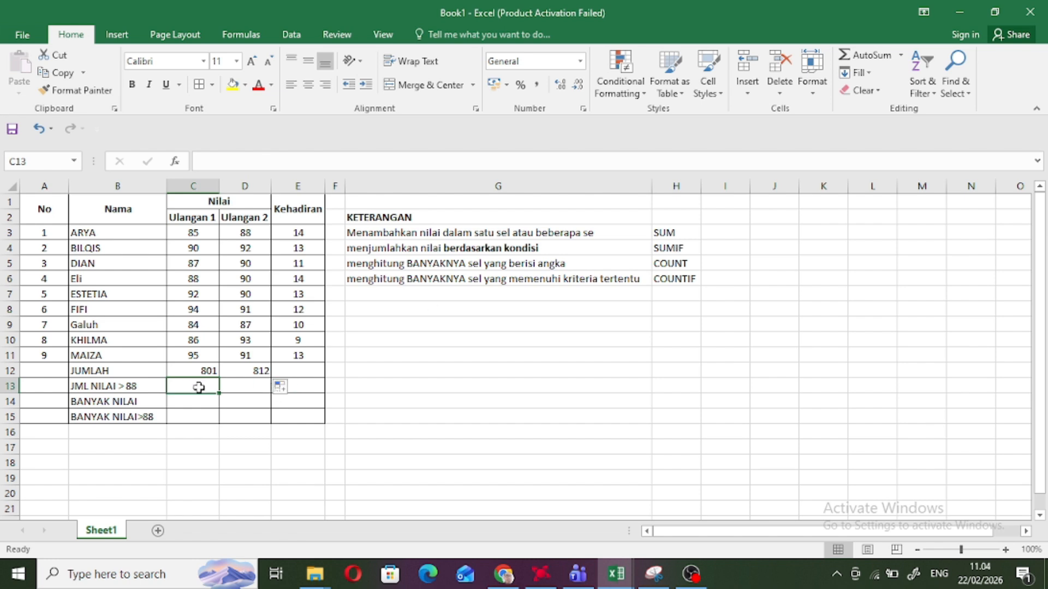
{"action": "type", "text": "=SU"}
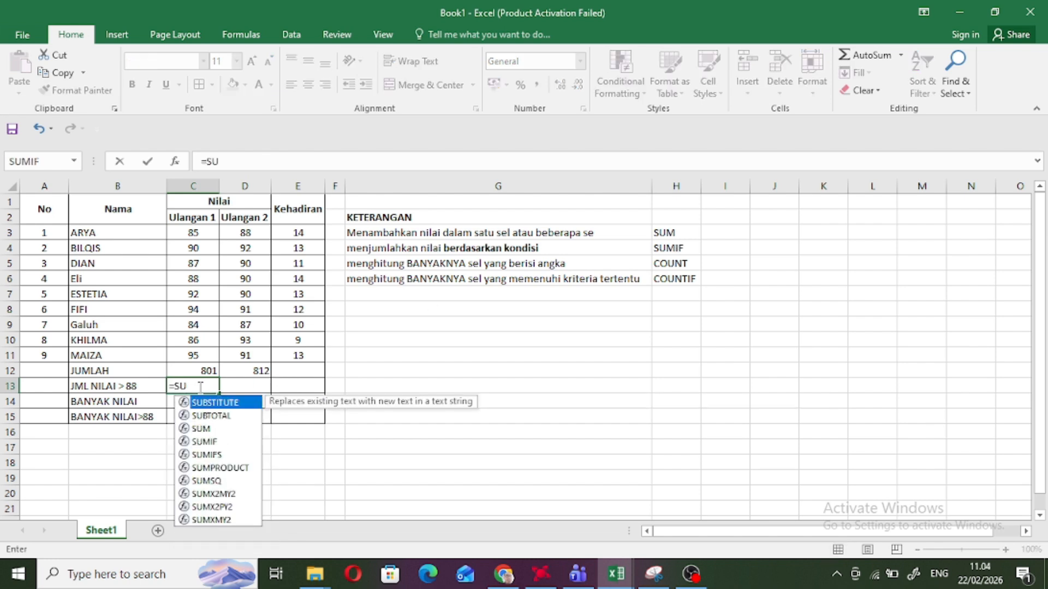
{"action": "type", "text": "MIF("}
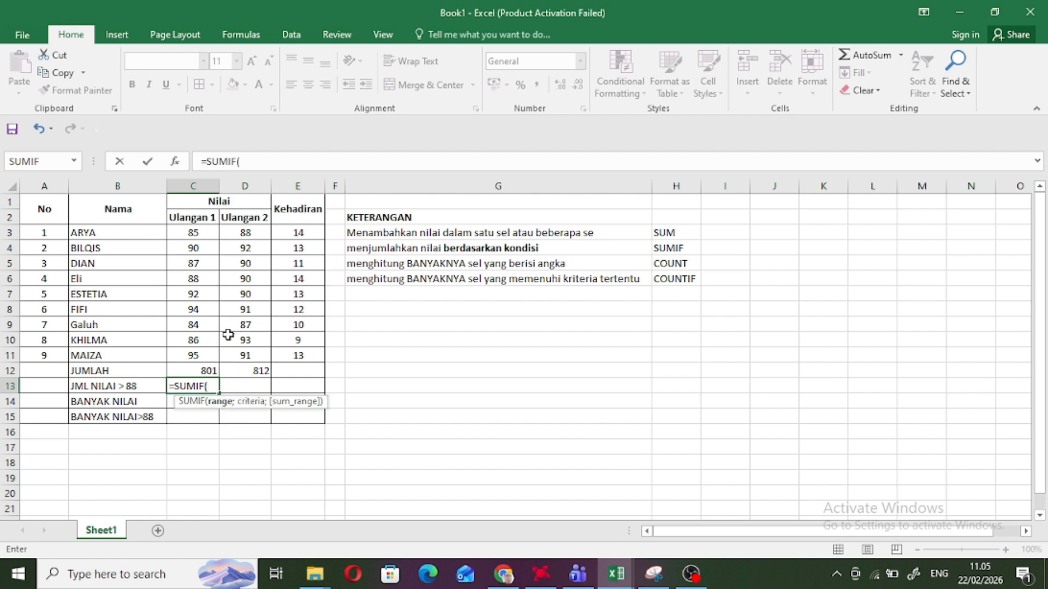
{"action": "left_click_drag", "start_coordinate": [198, 231], "coordinate": [190, 356]}
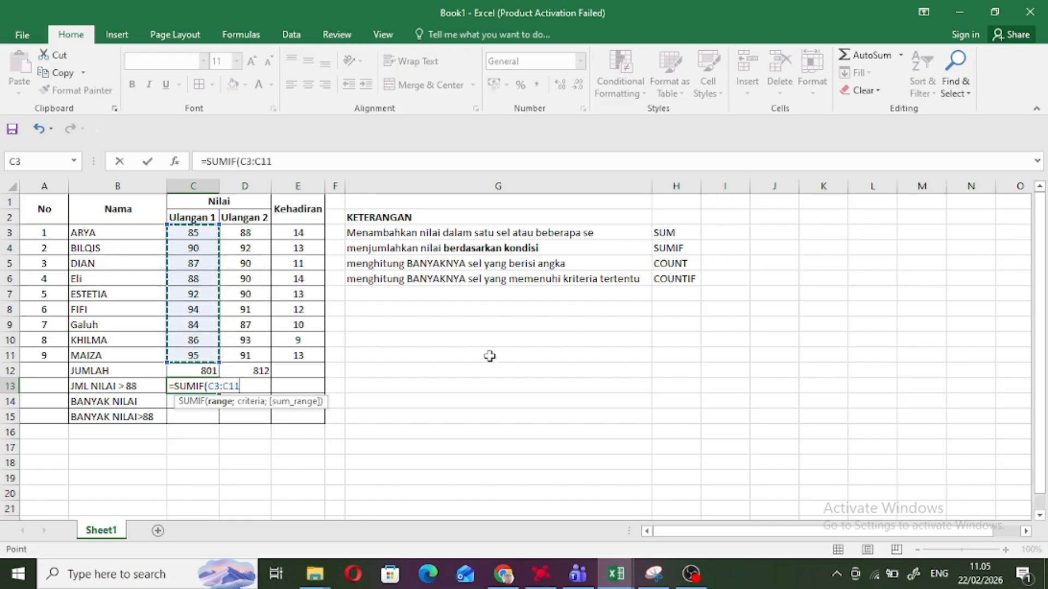
{"action": "type", "text": ";\">"}
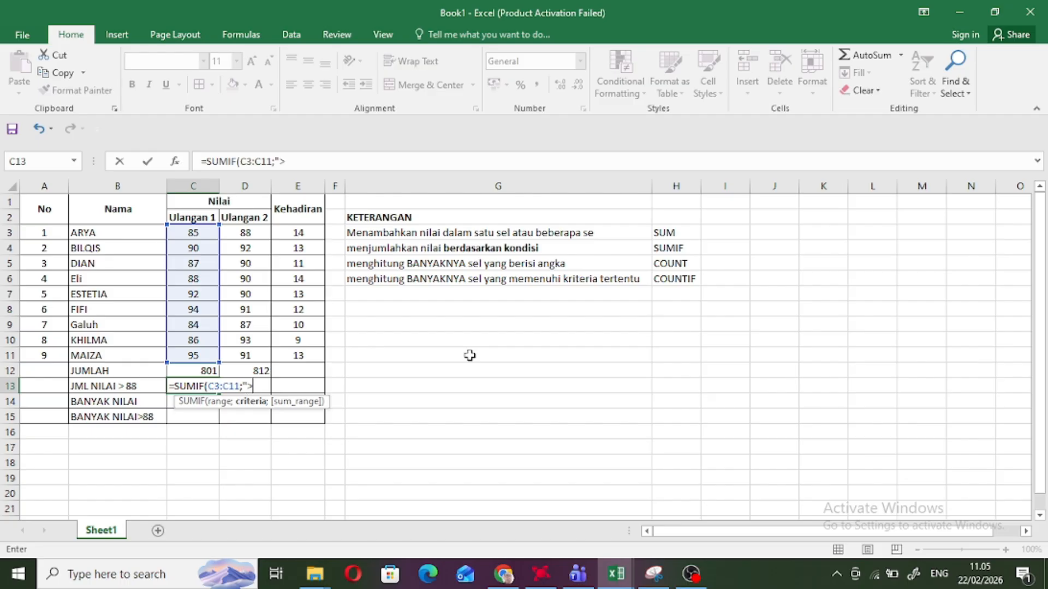
{"action": "type", "text": "88"}
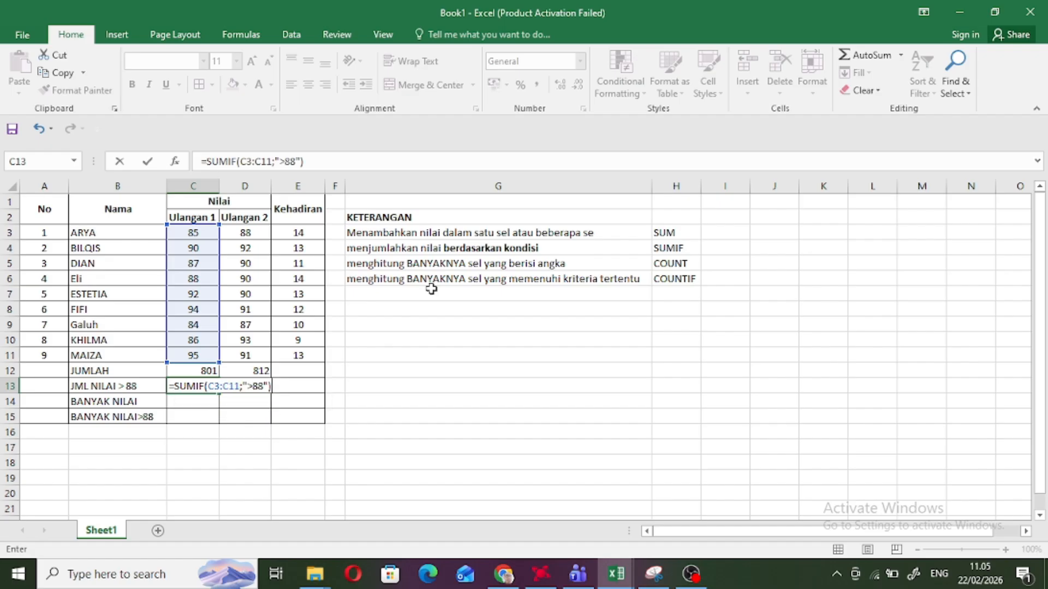
{"action": "key", "text": "Return"}
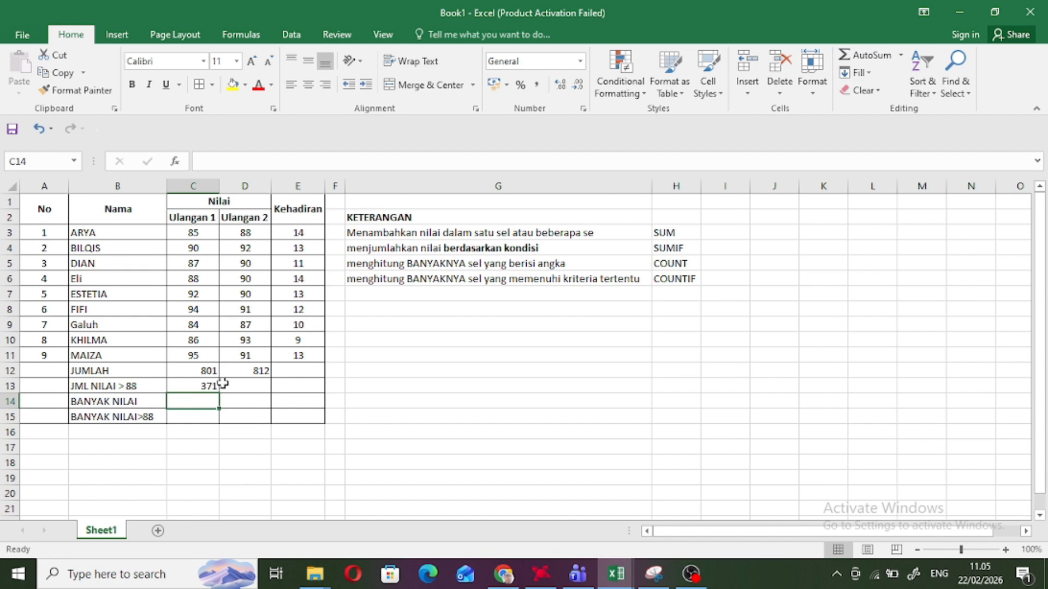
- Check the Ulangan 1 scores above 88, and fill the SUMIF formula from C13 across to D13 for Ulangan 2
{"action": "left_click", "coordinate": [203, 246]}
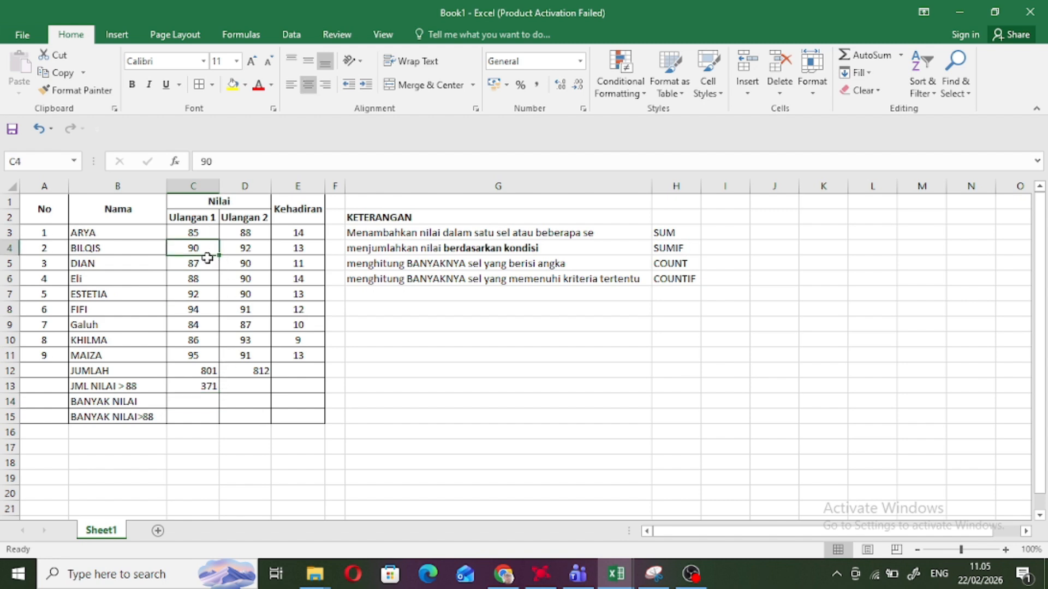
{"action": "left_click", "coordinate": [205, 294]}
{"action": "left_click", "coordinate": [203, 307]}
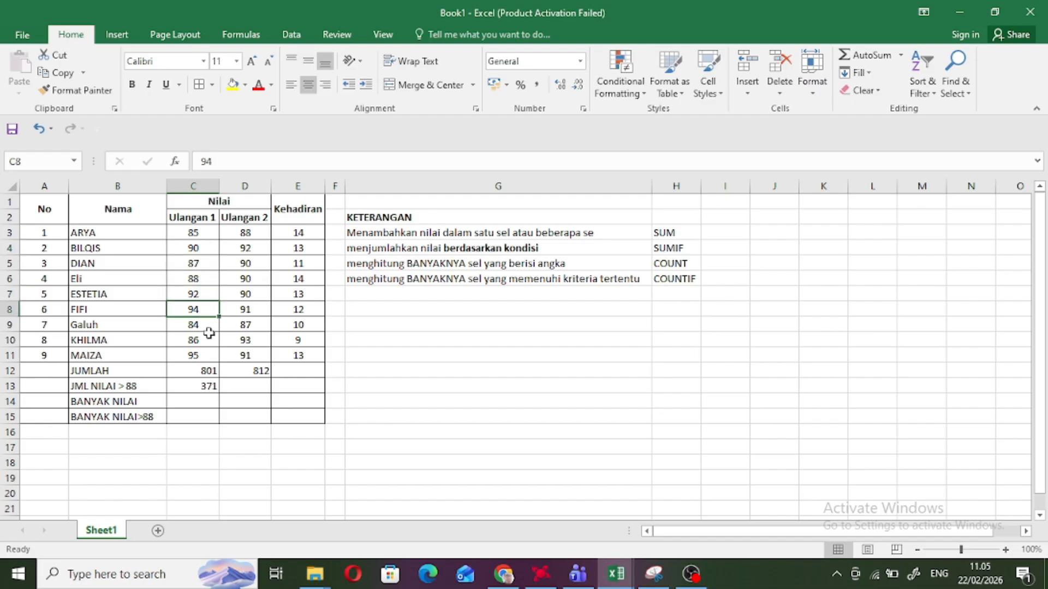
{"action": "left_click", "coordinate": [207, 354]}
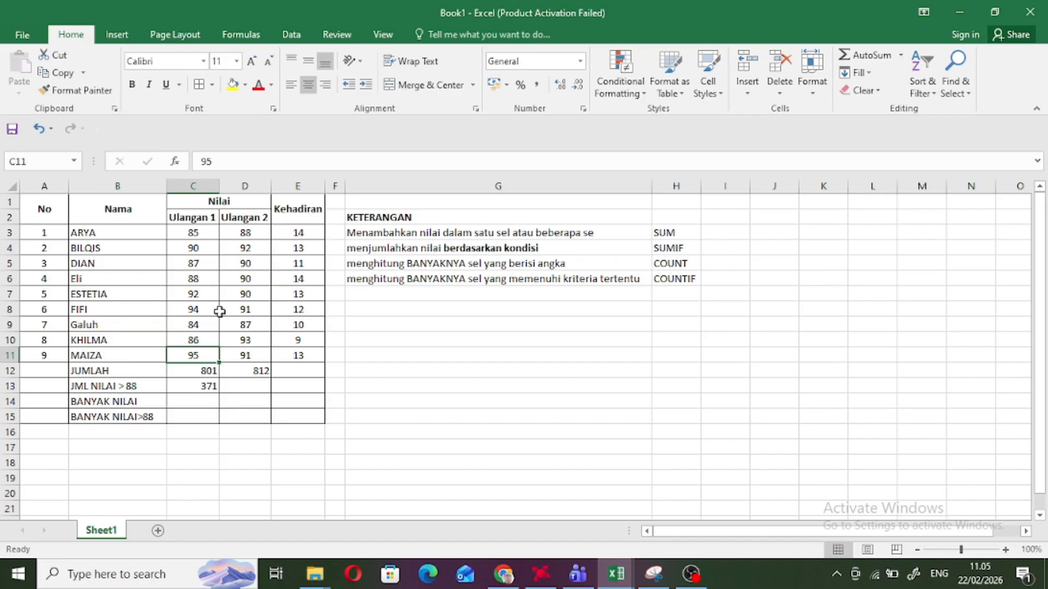
{"action": "left_click", "coordinate": [201, 386]}
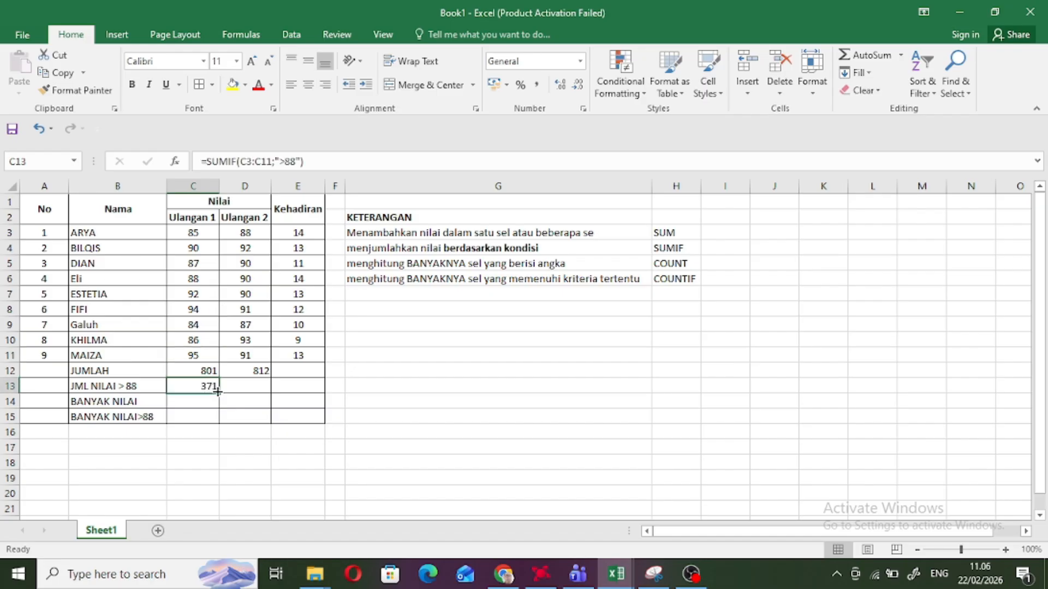
{"action": "left_click_drag", "start_coordinate": [218, 391], "coordinate": [270, 393]}
{"action": "left_click", "coordinate": [254, 384]}
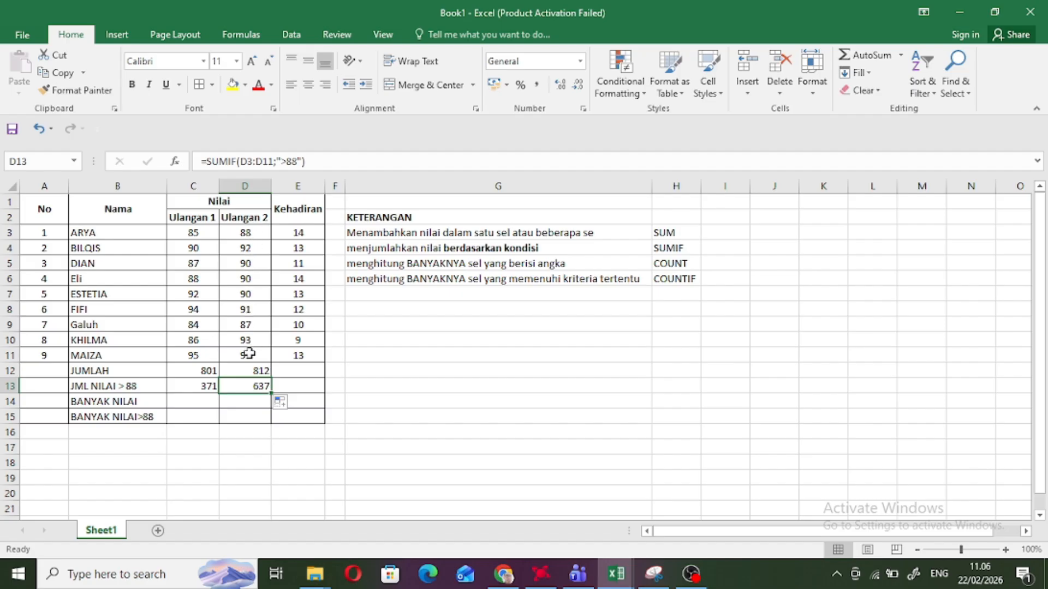
- Count the Ulangan 1 scores in the BANYAK NILAI row by entering =COUNT(C3:C11) in cell C14
{"action": "left_click", "coordinate": [205, 397]}
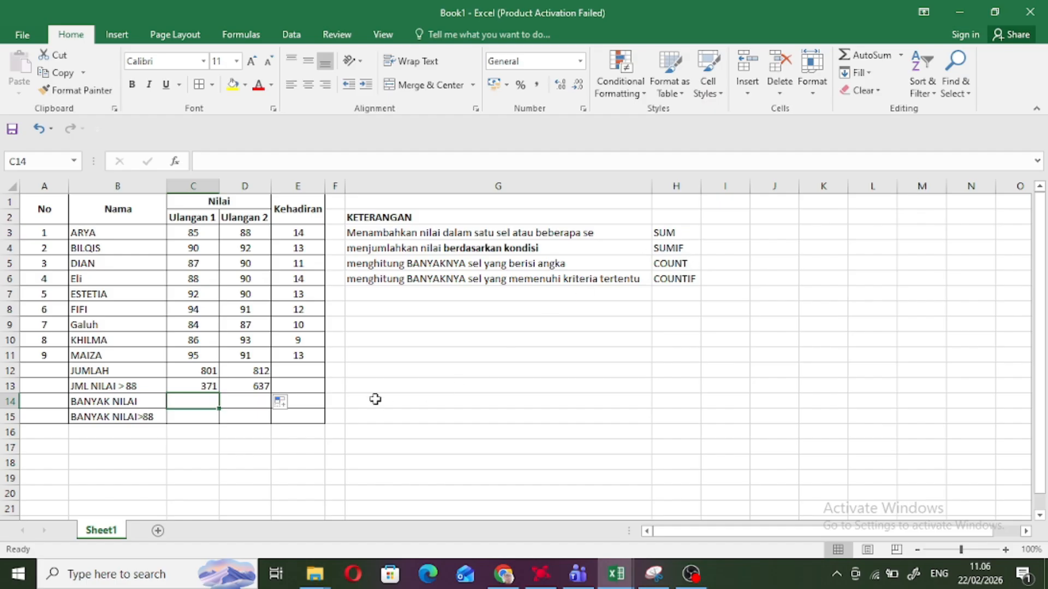
{"action": "type", "text": "="}
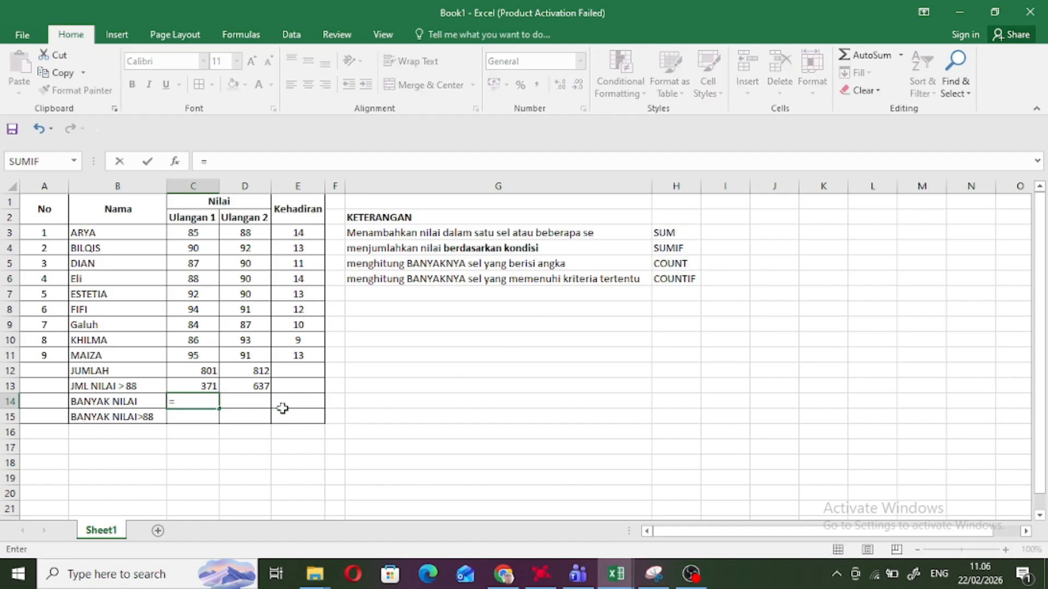
{"action": "type", "text": "COUNT"}
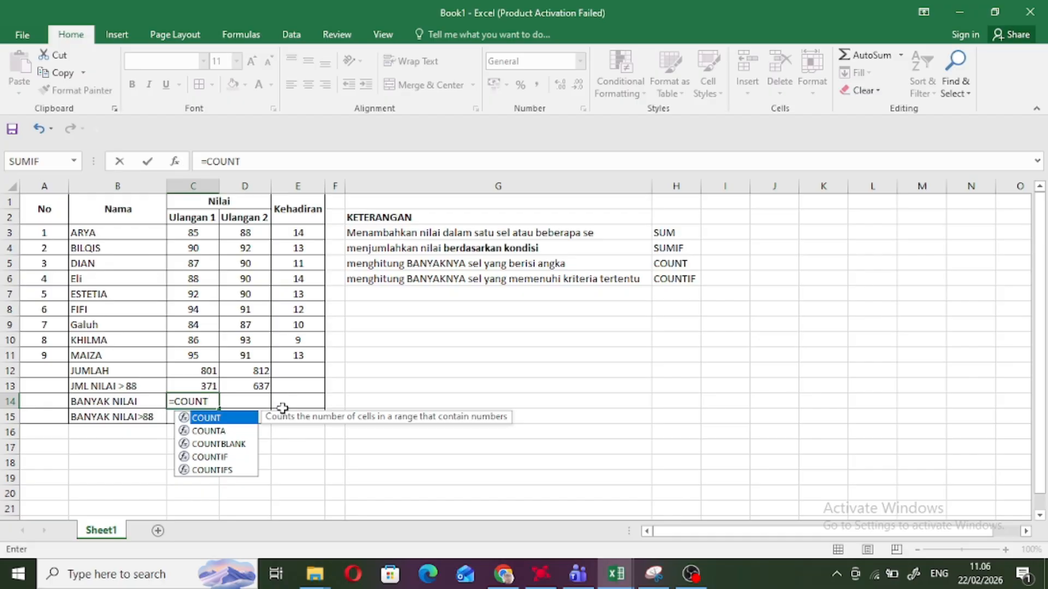
{"action": "type", "text": "("}
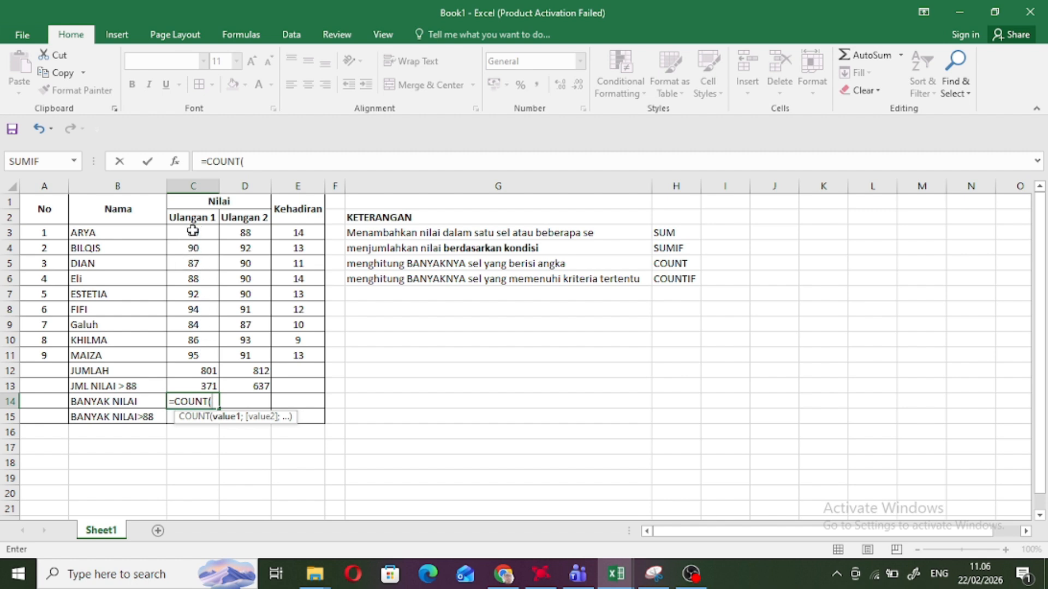
{"action": "left_click_drag", "start_coordinate": [194, 233], "coordinate": [209, 365]}
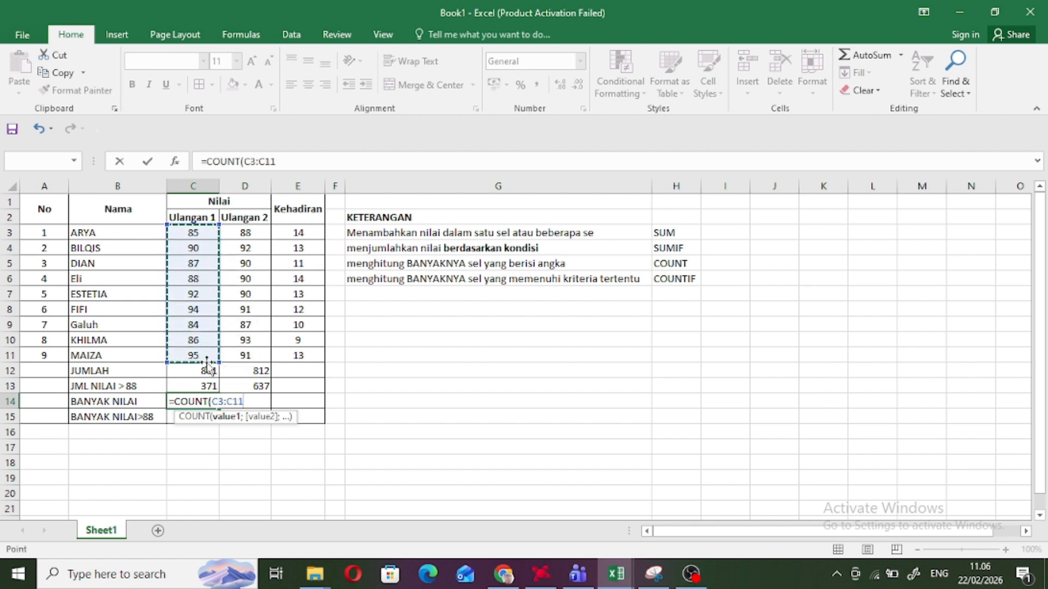
{"action": "key", "text": "Return"}
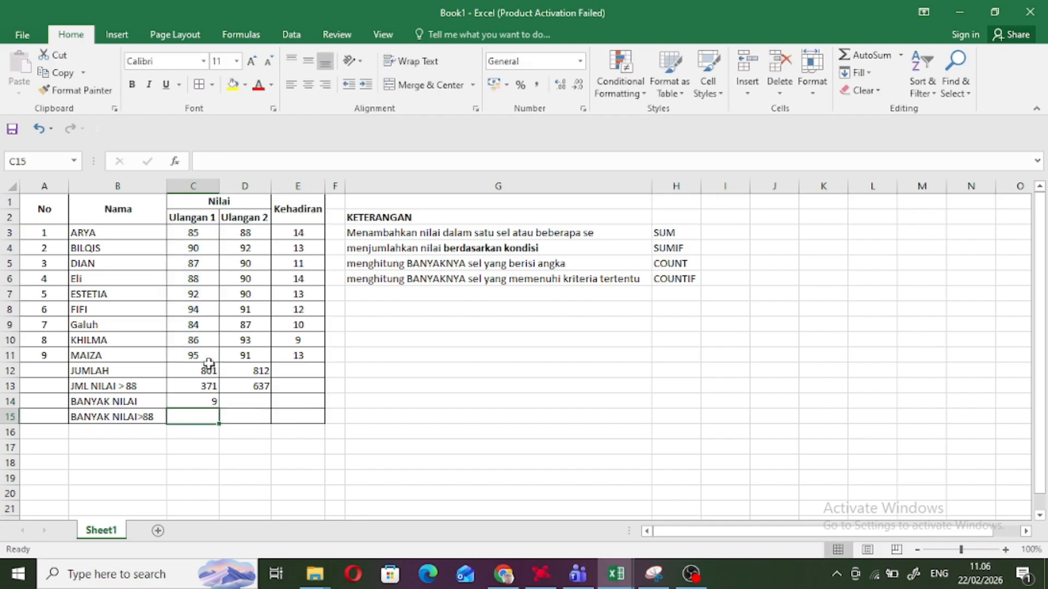
- Fill the COUNT formula from C14 across to D14 for Ulangan 2, and check the original and copied formulas
{"action": "left_click", "coordinate": [213, 402]}
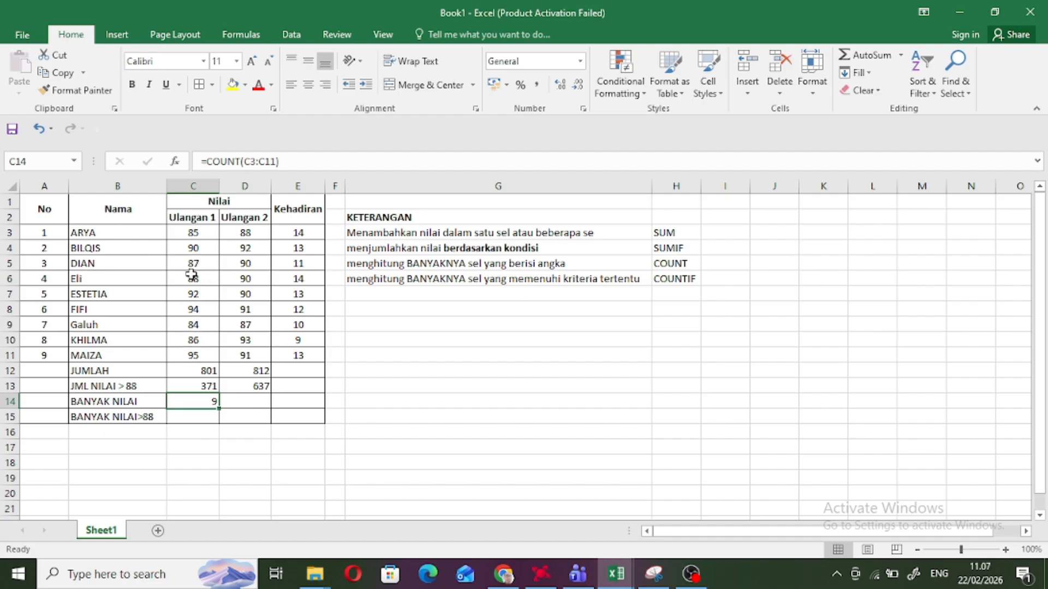
{"action": "left_click_drag", "start_coordinate": [217, 407], "coordinate": [267, 405]}
{"action": "left_click", "coordinate": [189, 400]}
{"action": "left_click", "coordinate": [60, 355]}
{"action": "left_click", "coordinate": [214, 404]}
{"action": "left_click", "coordinate": [244, 403]}
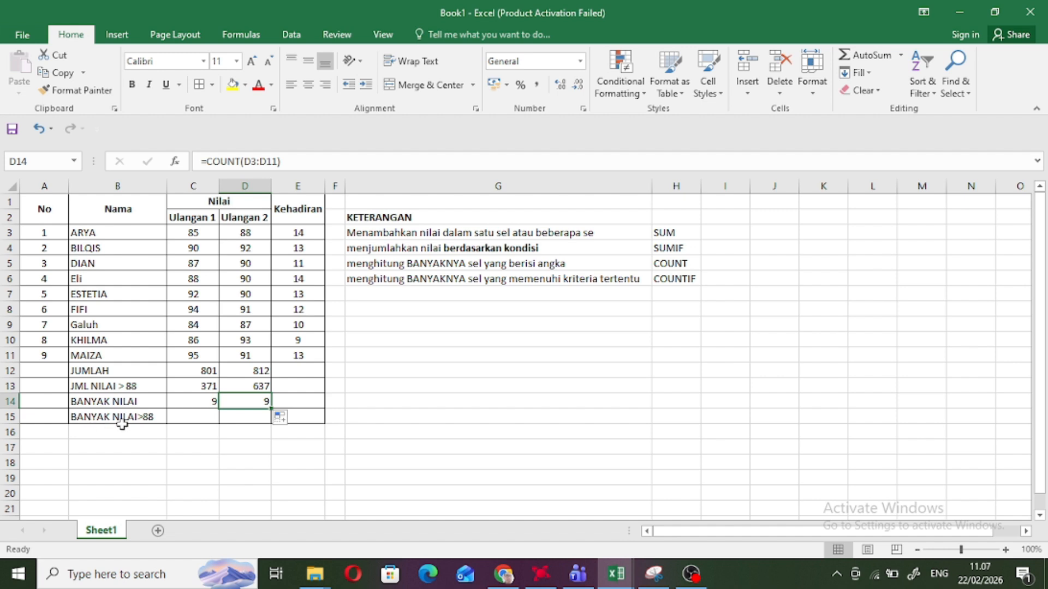
- Enter =COUNTIF(C3:C11;">88") in cell C15 to count the Ulangan 1 scores above 88
{"action": "left_click", "coordinate": [193, 418]}
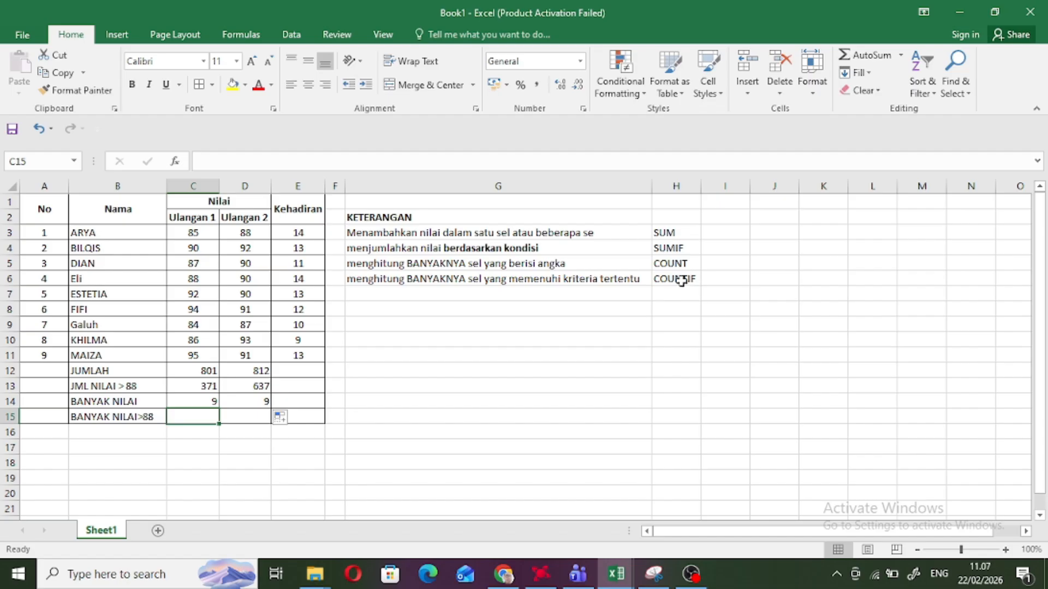
{"action": "type", "text": "="}
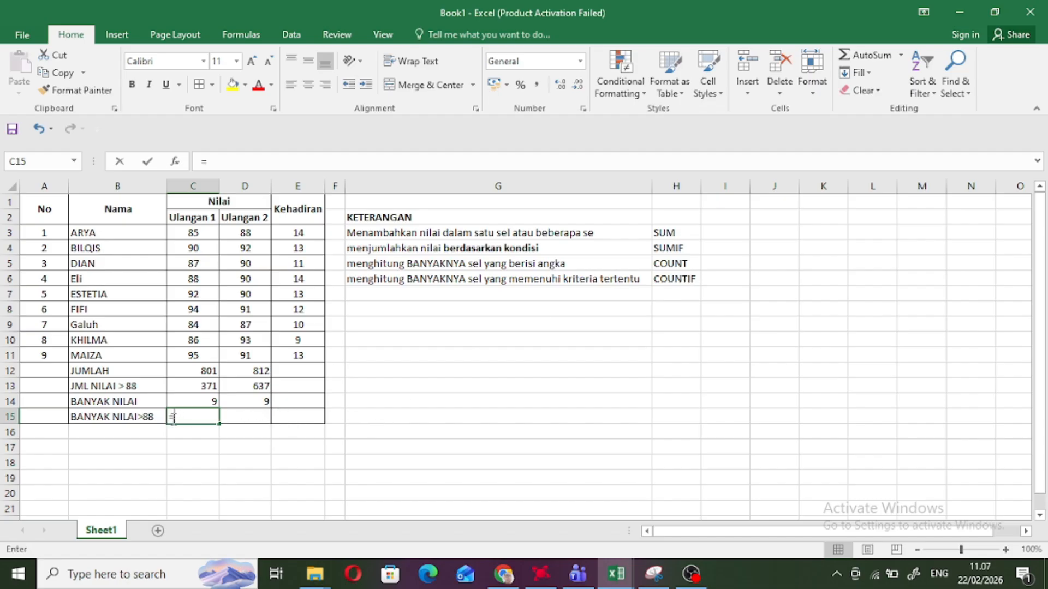
{"action": "type", "text": "COUNTIF"}
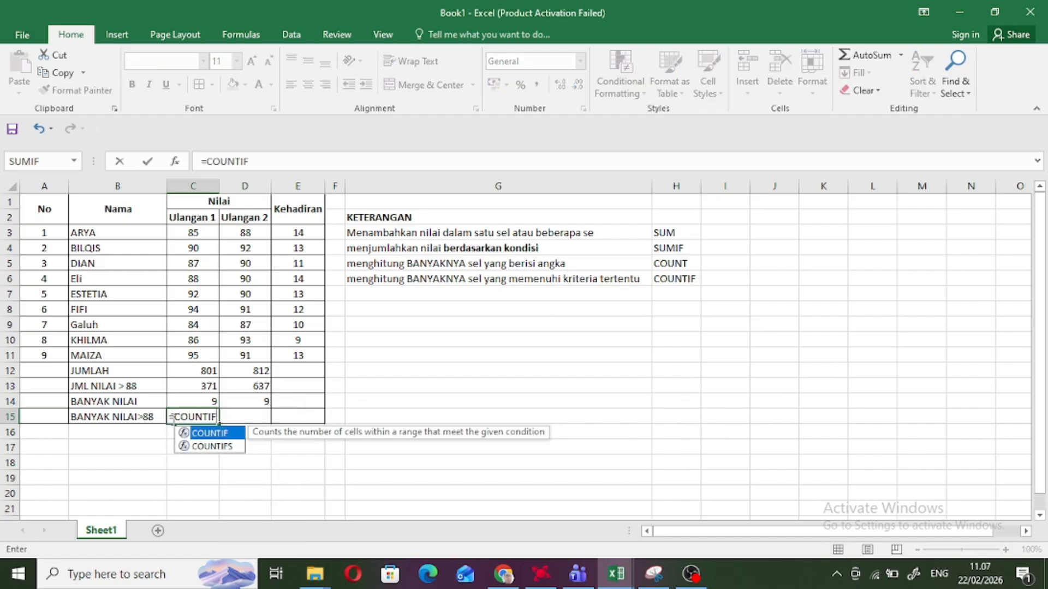
{"action": "type", "text": "("}
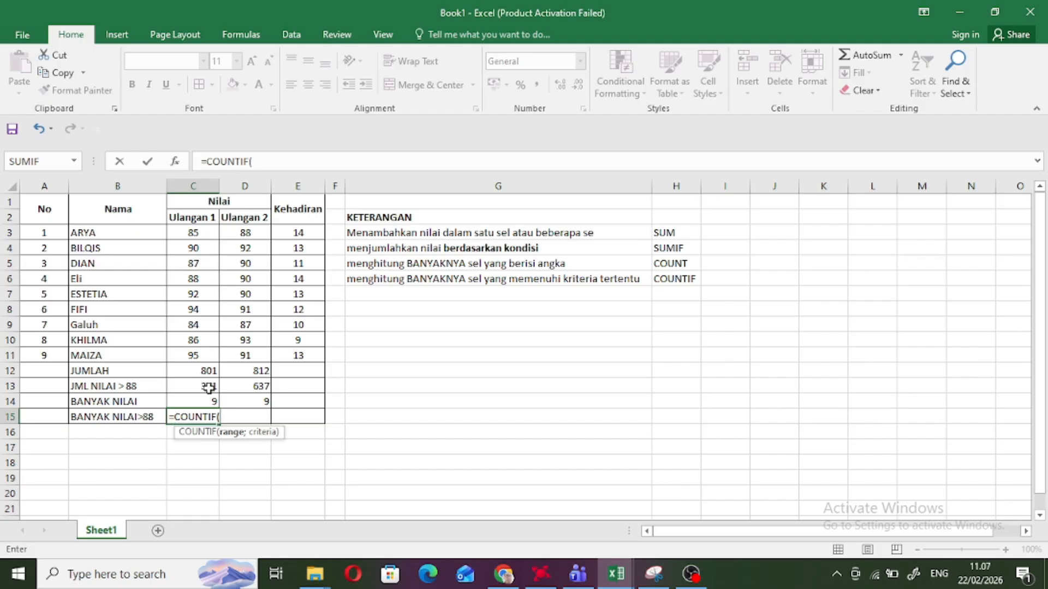
{"action": "left_click_drag", "start_coordinate": [194, 232], "coordinate": [204, 357]}
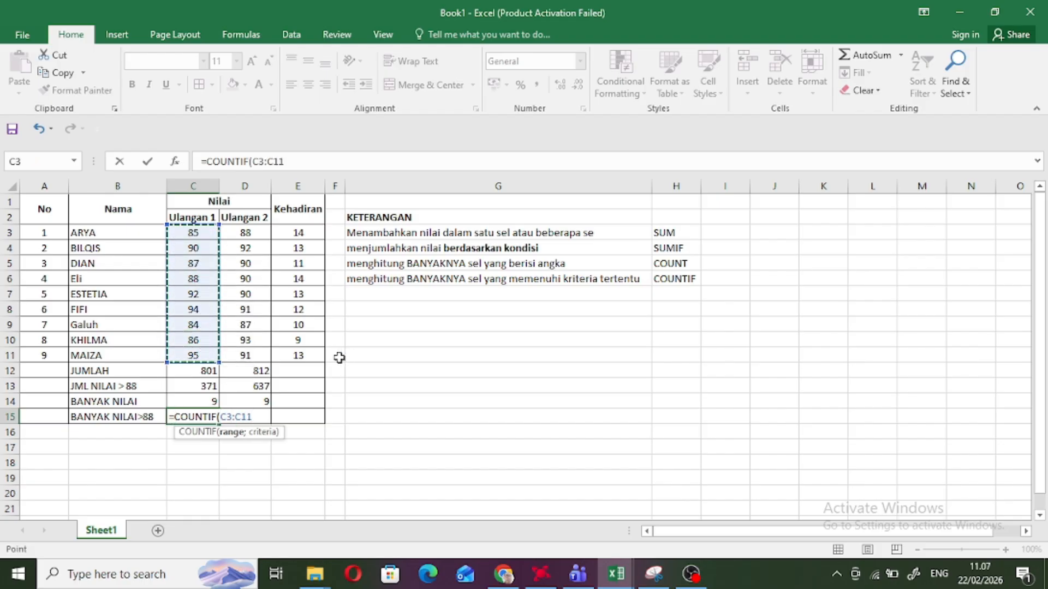
{"action": "type", "text": ";\">88"}
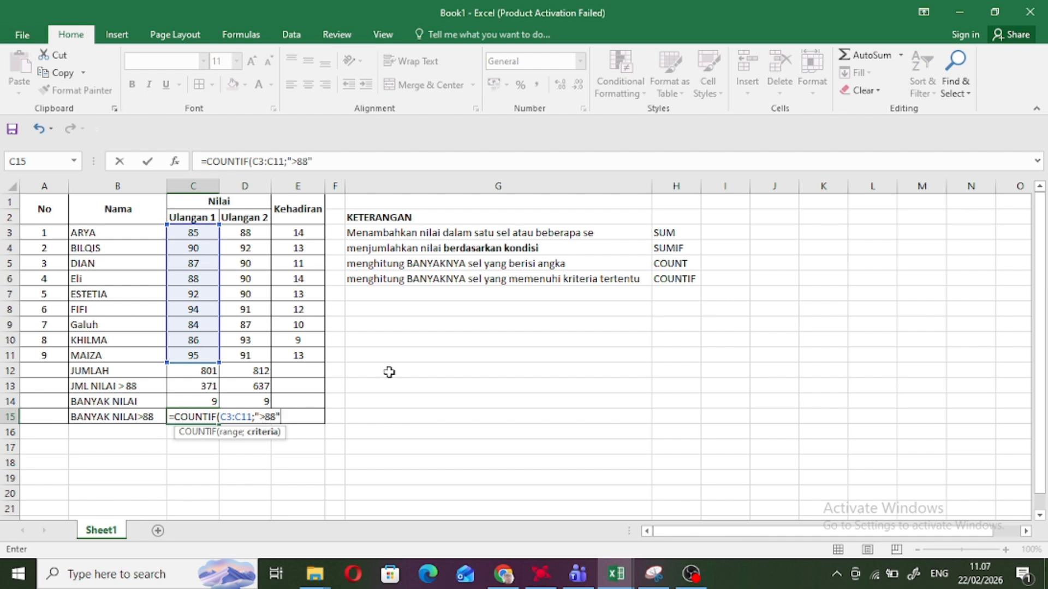
{"action": "key", "text": "Return"}
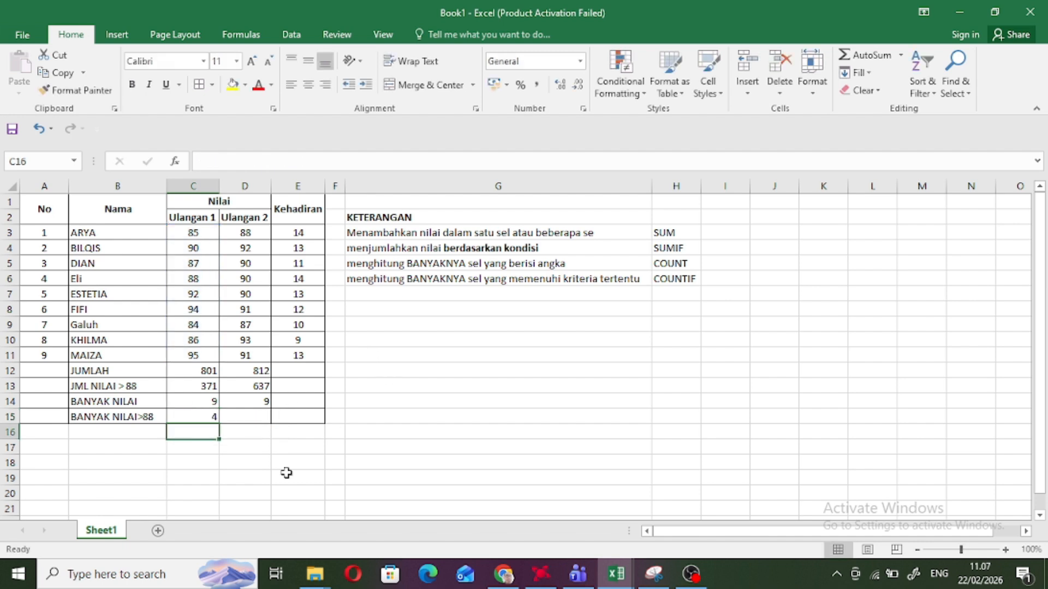
- Check the Ulangan 1 scores above 88, and fill the COUNTIF formula from C15 across to D15 for Ulangan 2
{"action": "left_click", "coordinate": [206, 245]}
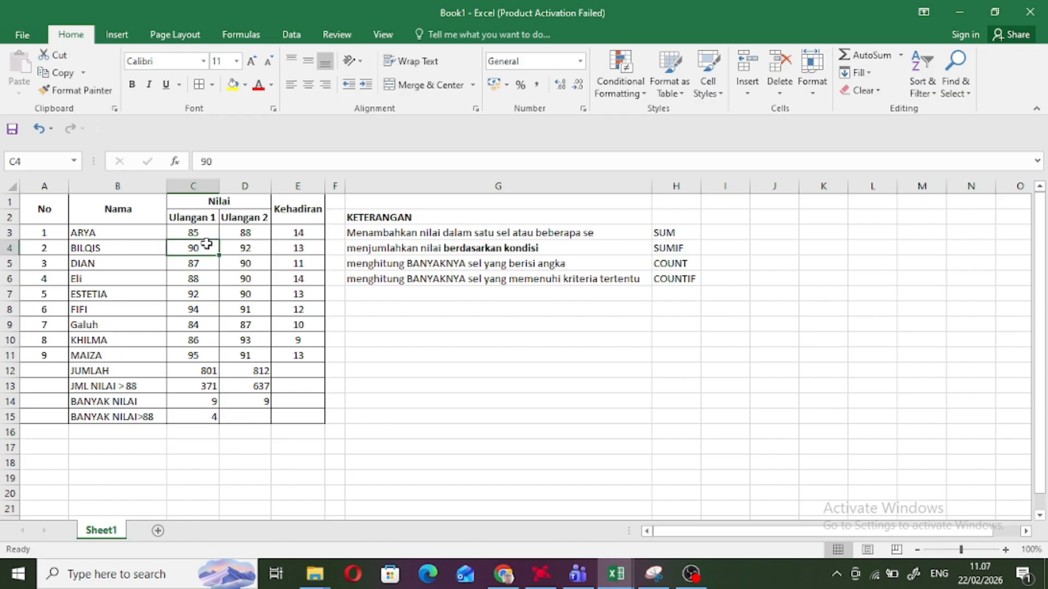
{"action": "left_click", "coordinate": [201, 295]}
{"action": "left_click", "coordinate": [199, 313]}
{"action": "left_click", "coordinate": [205, 355]}
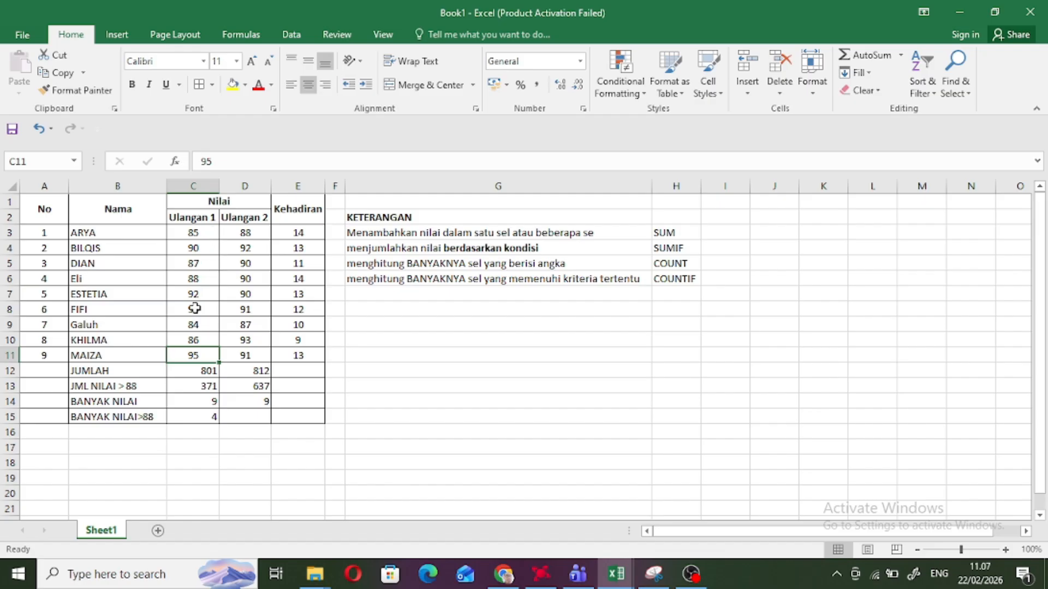
{"action": "left_click", "coordinate": [213, 417]}
{"action": "left_click_drag", "start_coordinate": [217, 426], "coordinate": [264, 427]}
{"action": "left_click", "coordinate": [259, 415]}
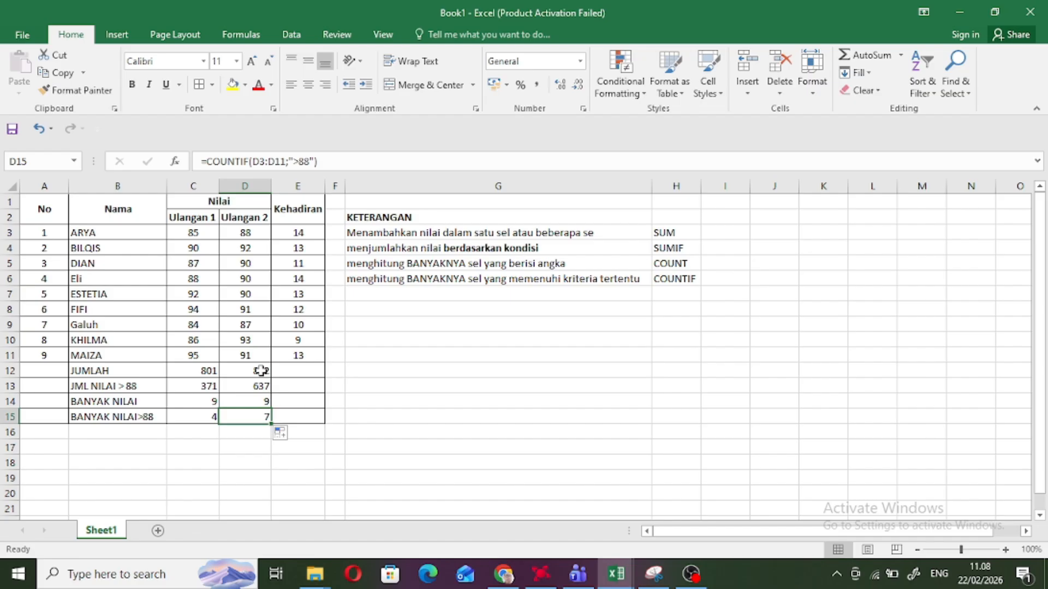
- Go through the Ulangan 2 scores above 88 one by one to verify the COUNTIF result in D15
{"action": "left_click", "coordinate": [250, 247]}
{"action": "left_click", "coordinate": [251, 263]}
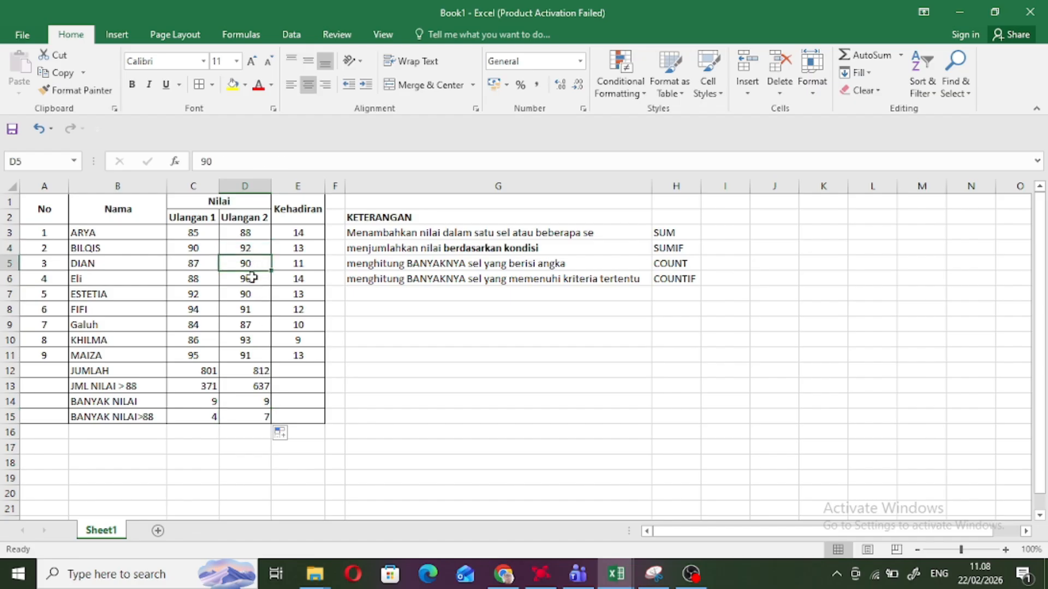
{"action": "left_click", "coordinate": [251, 278]}
{"action": "left_click", "coordinate": [252, 294]}
{"action": "left_click", "coordinate": [254, 309]}
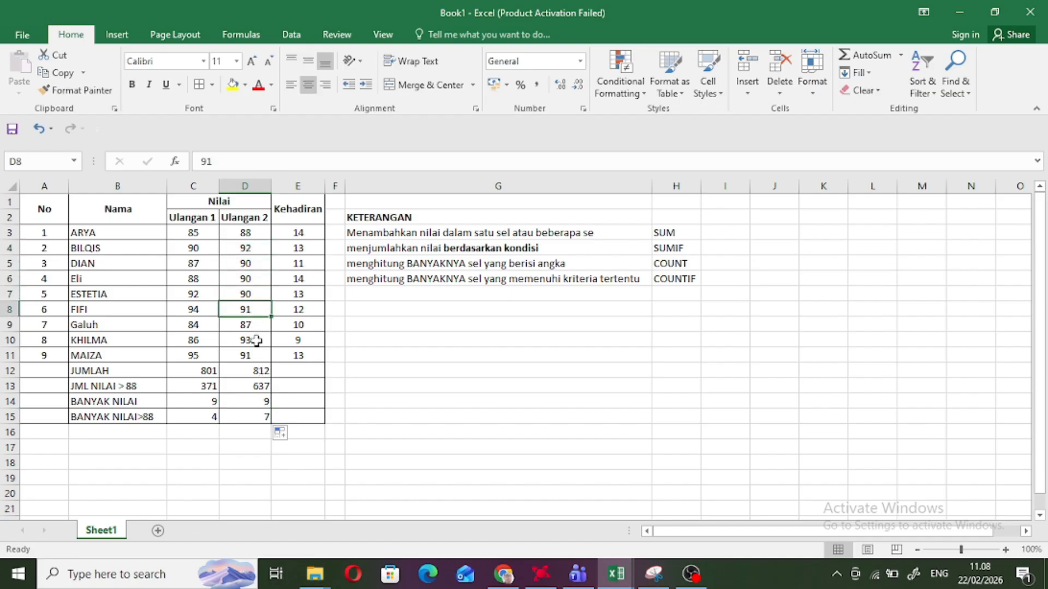
{"action": "left_click", "coordinate": [255, 340]}
{"action": "left_click", "coordinate": [257, 357]}
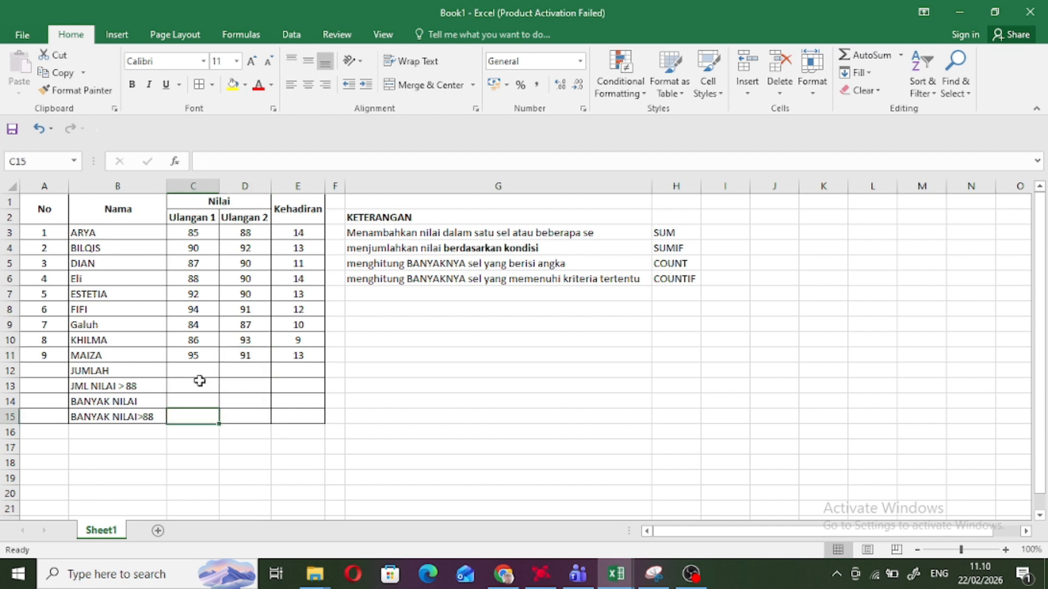
- Total the Ulangan 1 scores with a manually written =SUM(C3:C11) in the emptied cell C12, and clear the cell again
{"action": "left_click", "coordinate": [209, 372]}
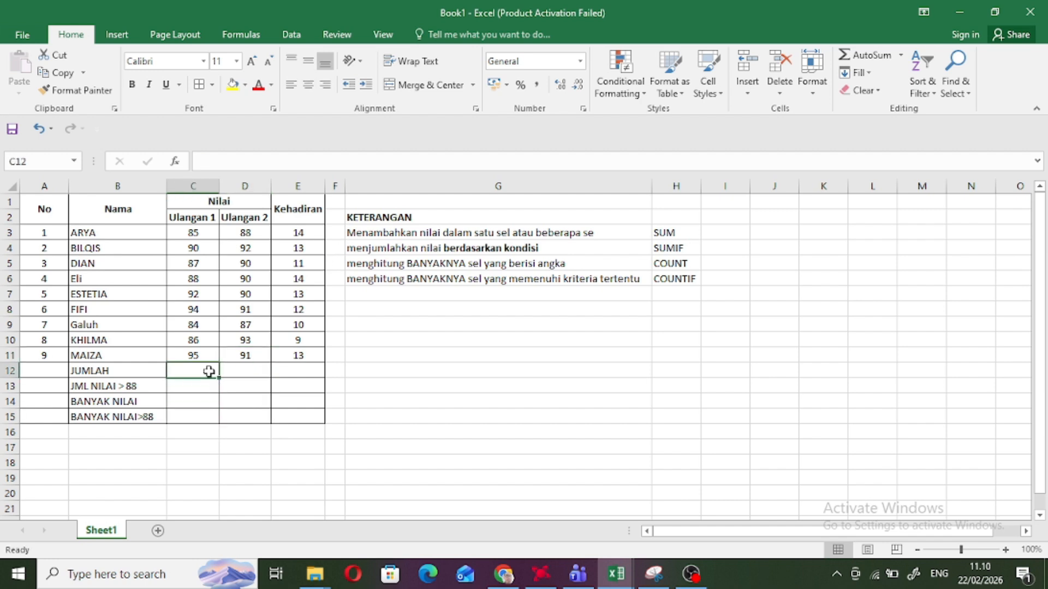
{"action": "type", "text": "=SUM("}
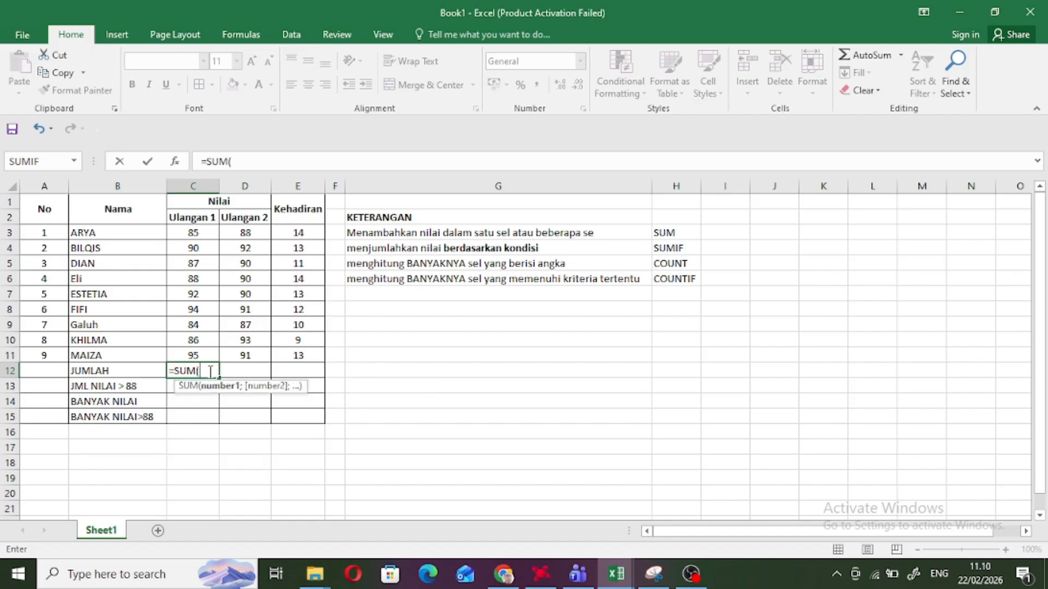
{"action": "left_click_drag", "start_coordinate": [194, 235], "coordinate": [195, 354]}
{"action": "key", "text": "Return"}
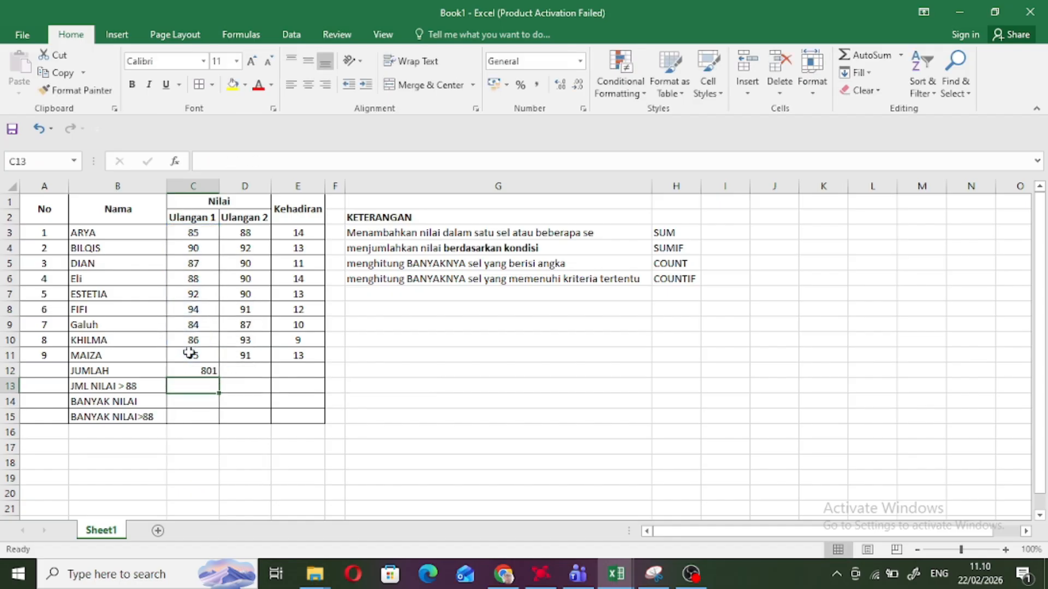
{"action": "left_click", "coordinate": [212, 371]}
{"action": "key", "text": "Delete"}
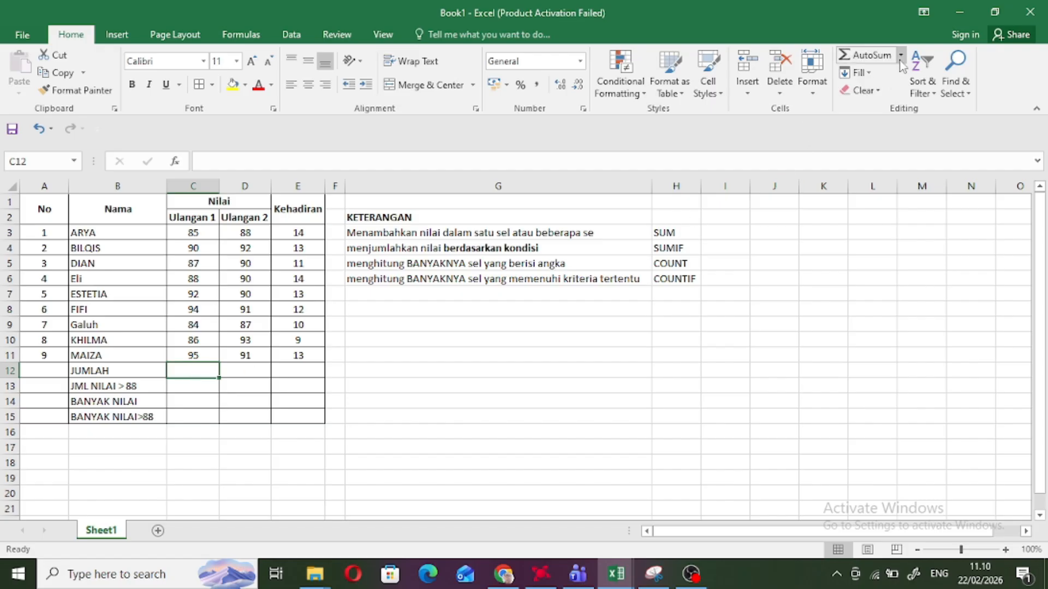
- Total the Ulangan 1 scores in C12 with AutoSum over C3:C11, and delete the formula again
{"action": "left_click", "coordinate": [876, 55]}
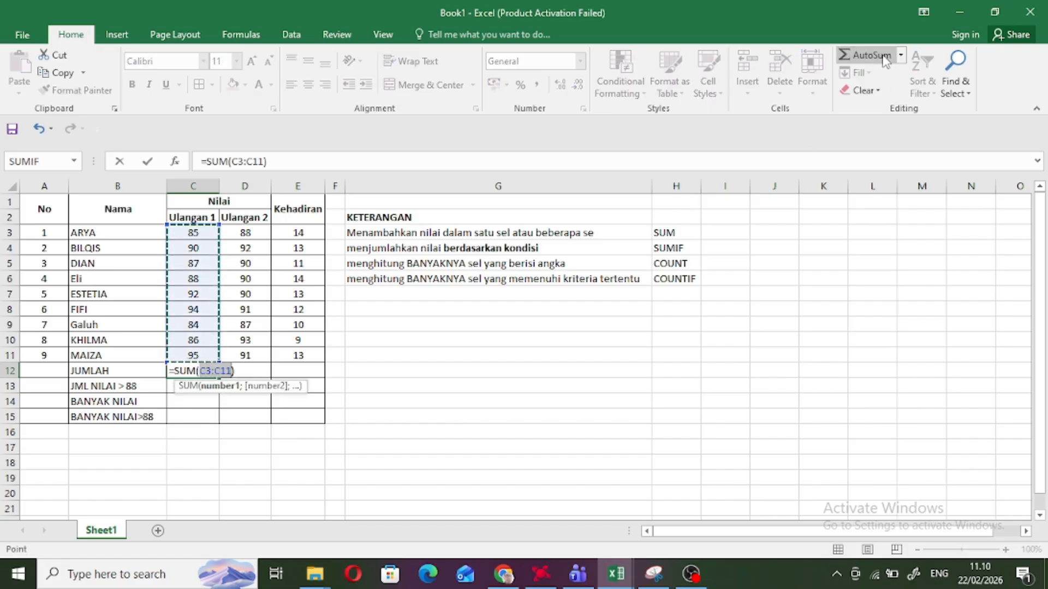
{"action": "key", "text": "Return"}
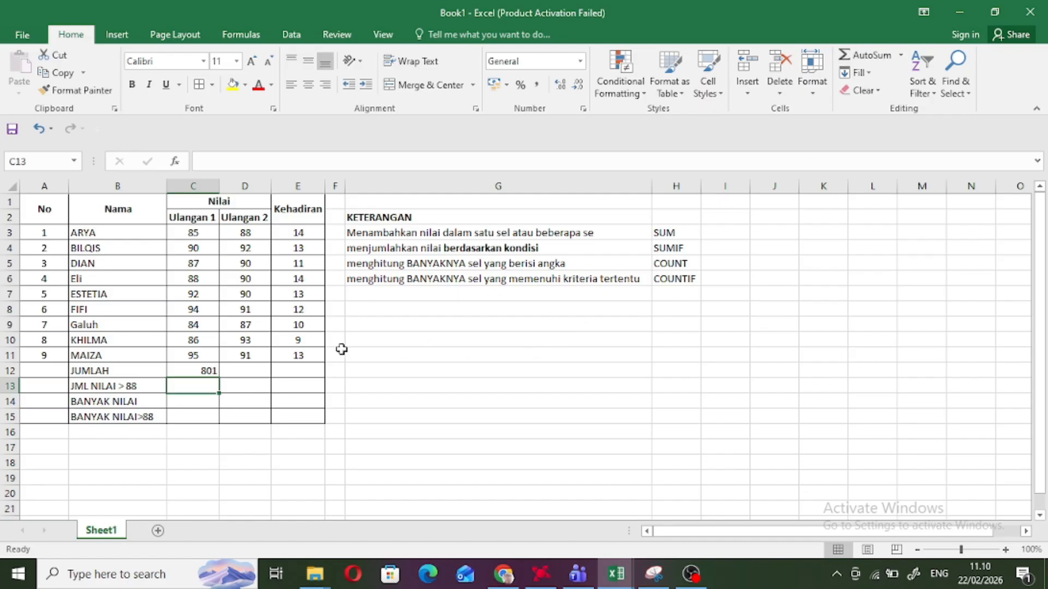
{"action": "left_click", "coordinate": [189, 376]}
{"action": "key", "text": "Delete"}
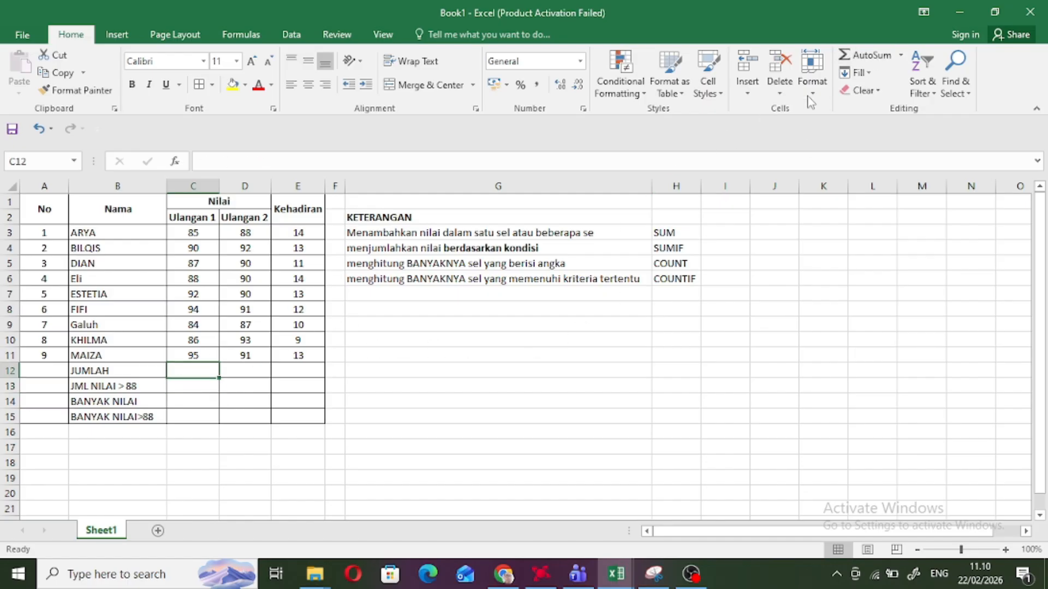
- Search the Insert Function dialog for SUM and use it to total C3:C11 in cell C12
{"action": "left_click", "coordinate": [902, 56]}
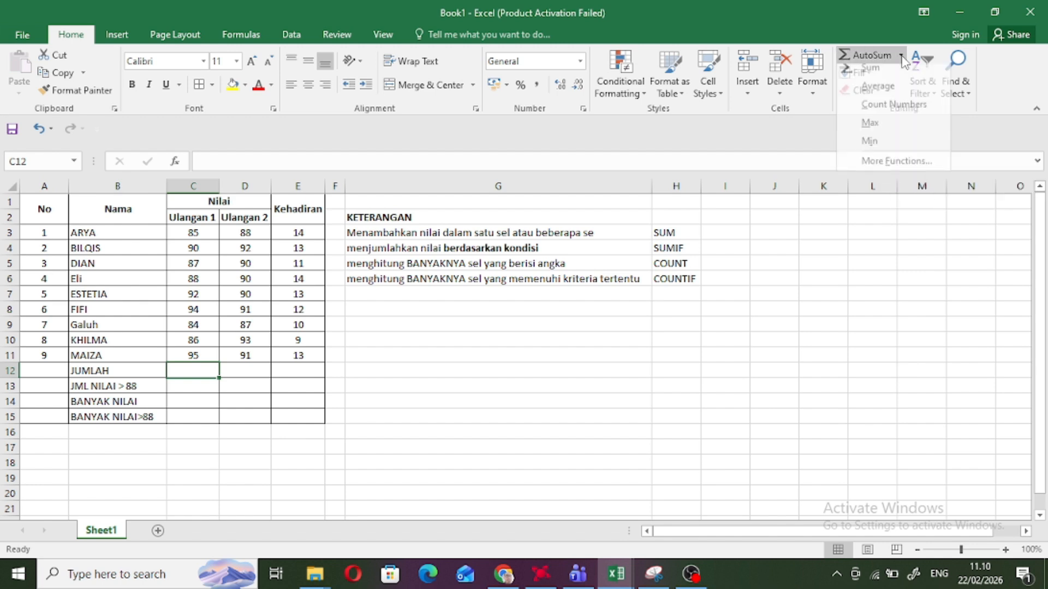
{"action": "left_click", "coordinate": [898, 169]}
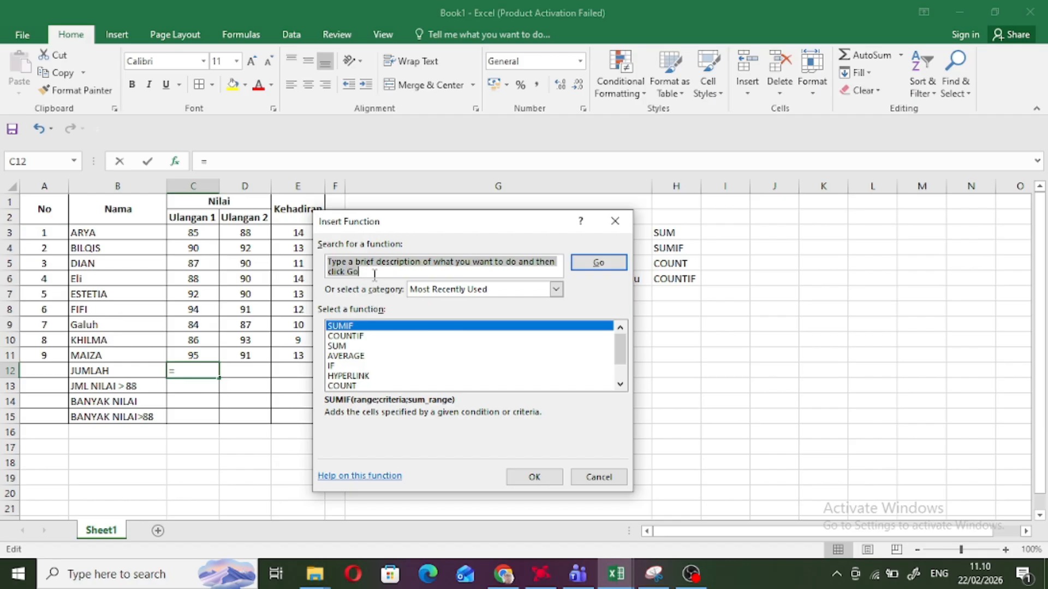
{"action": "type", "text": "SUM"}
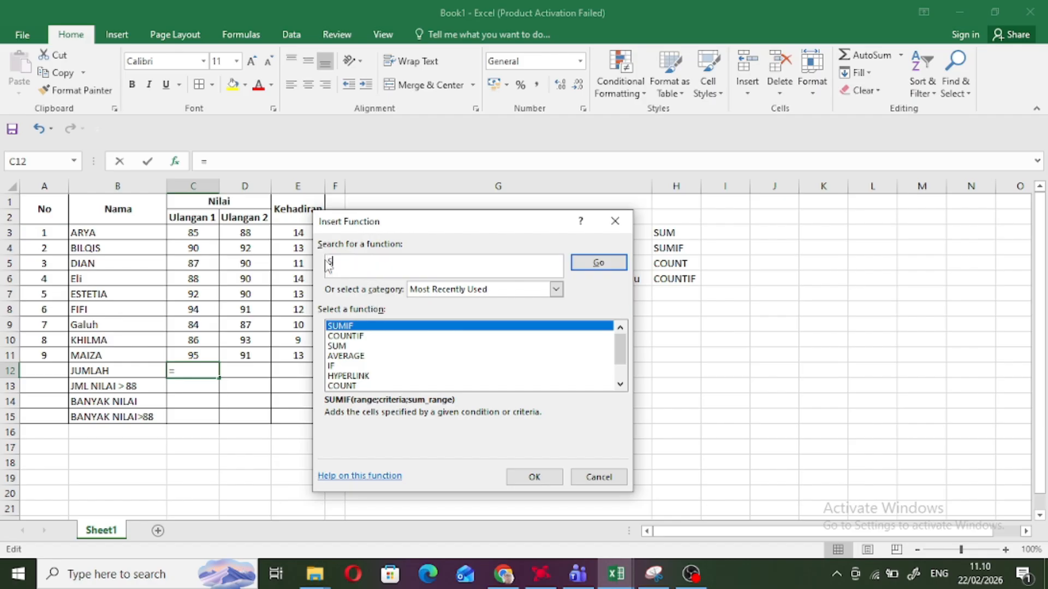
{"action": "left_click", "coordinate": [597, 260]}
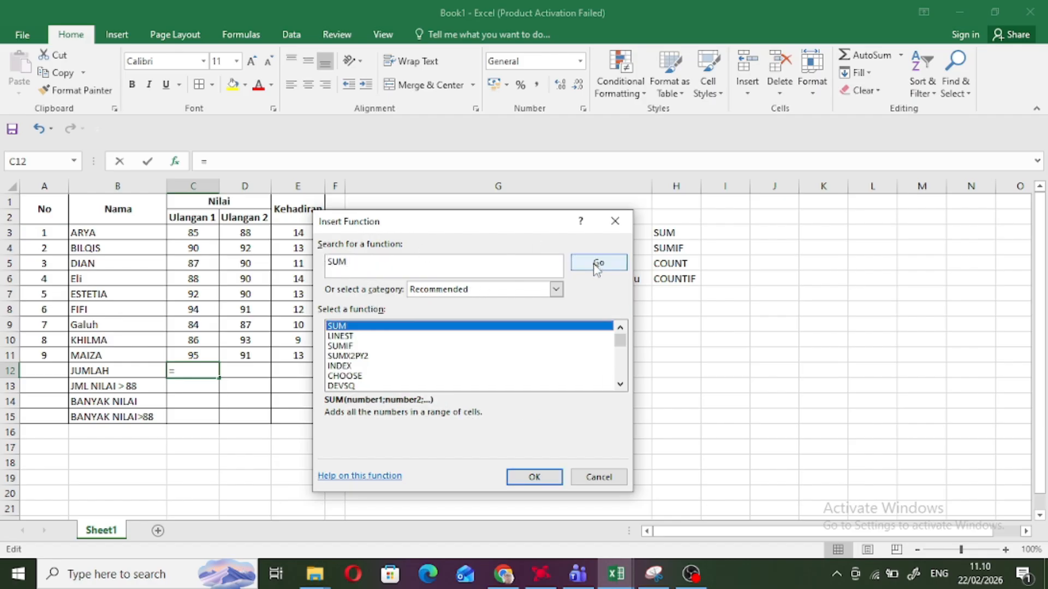
{"action": "double_click", "coordinate": [334, 327]}
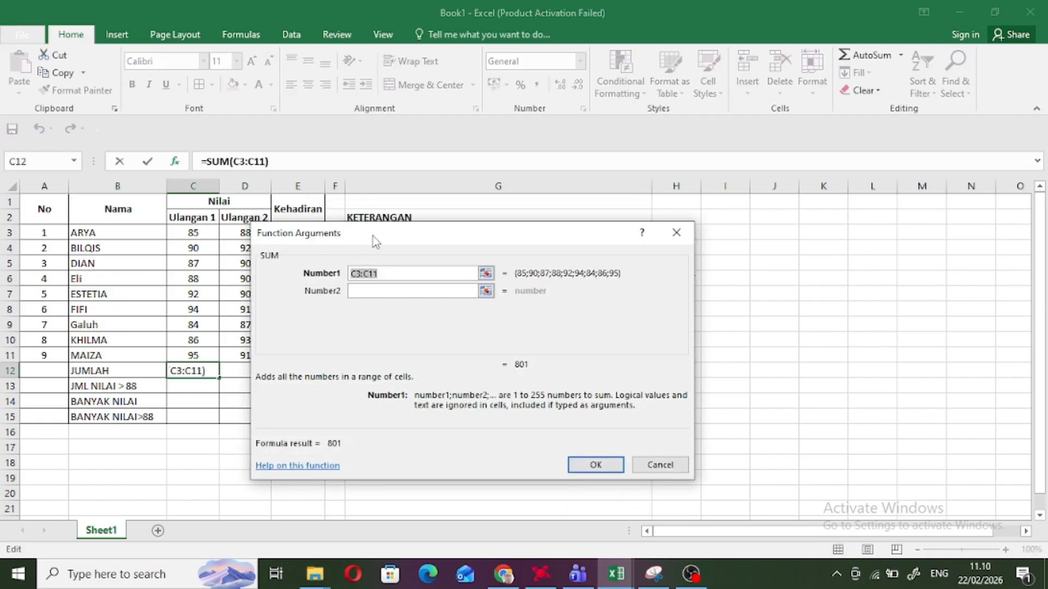
{"action": "left_click_drag", "start_coordinate": [372, 237], "coordinate": [598, 243]}
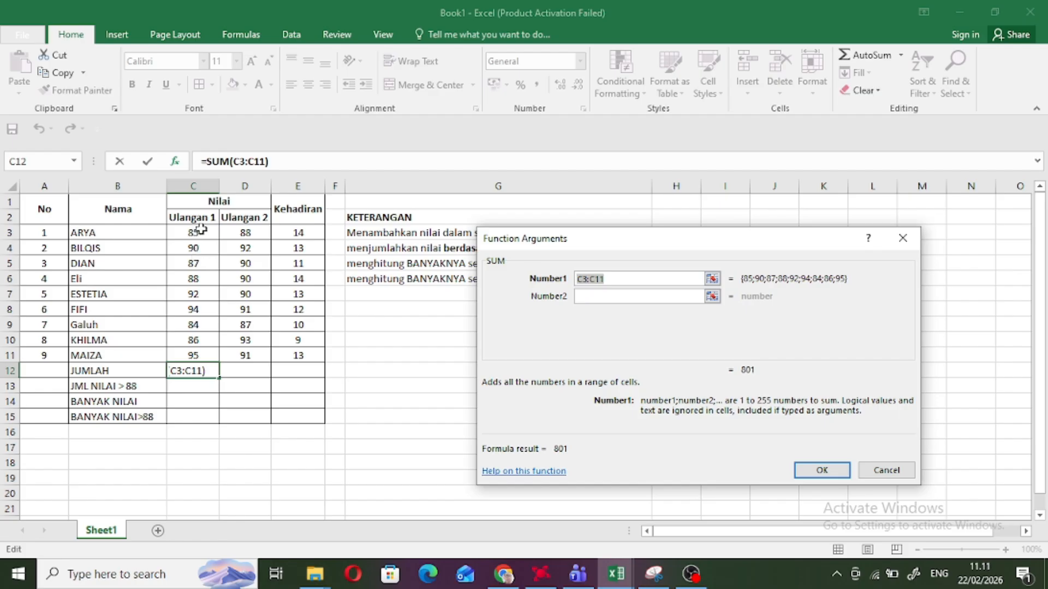
{"action": "left_click_drag", "start_coordinate": [200, 229], "coordinate": [198, 282]}
{"action": "left_click_drag", "start_coordinate": [195, 326], "coordinate": [195, 355]}
{"action": "left_click", "coordinate": [812, 471]}
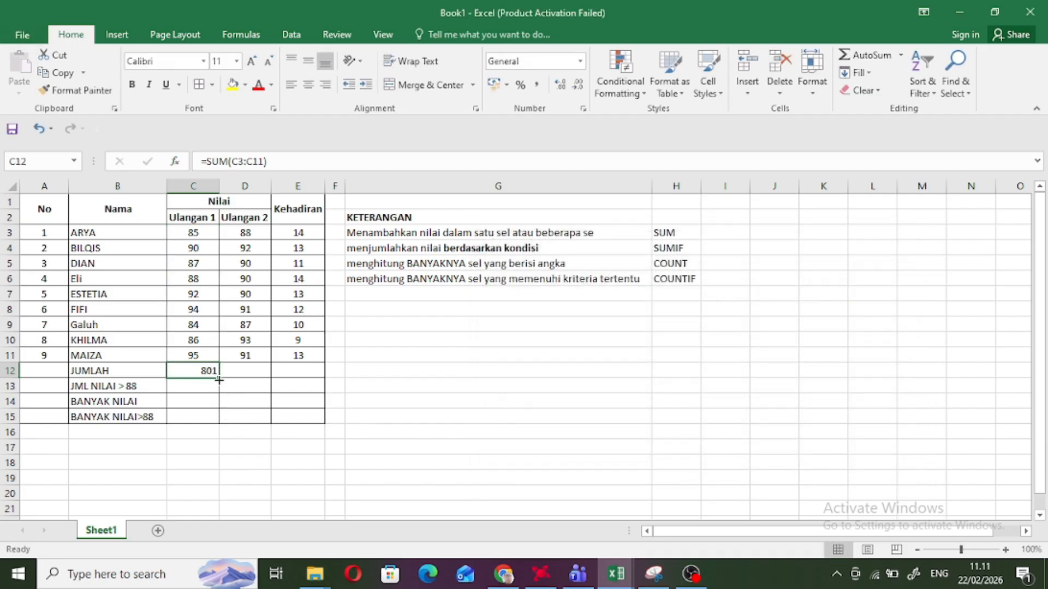
- Copy the total formula from C12 to D12, and start a SUMIF formula in C13 through the Insert Function dialog
{"action": "left_click_drag", "start_coordinate": [218, 377], "coordinate": [247, 374]}
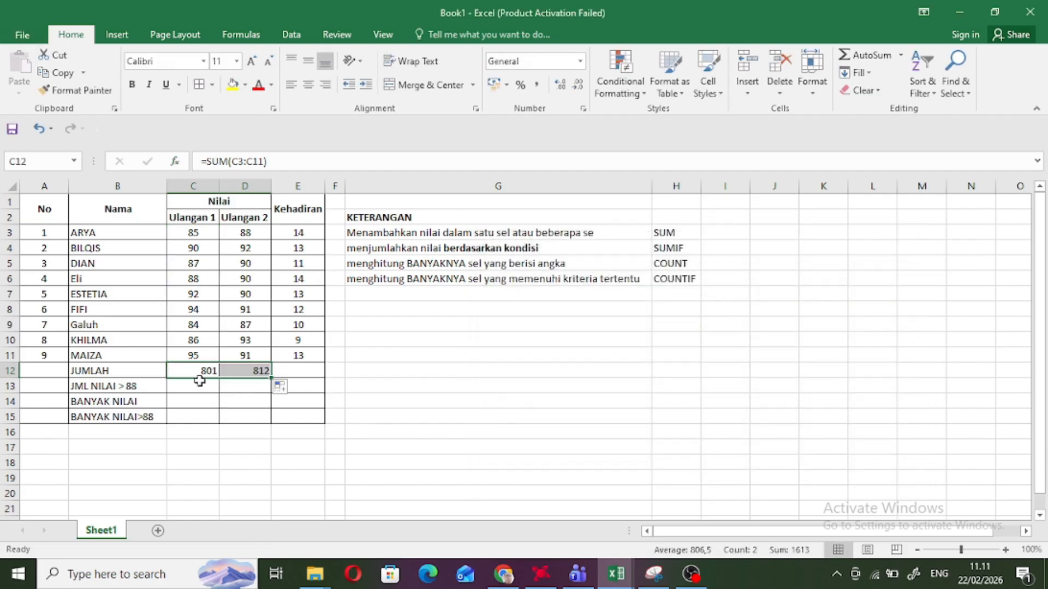
{"action": "left_click", "coordinate": [198, 385]}
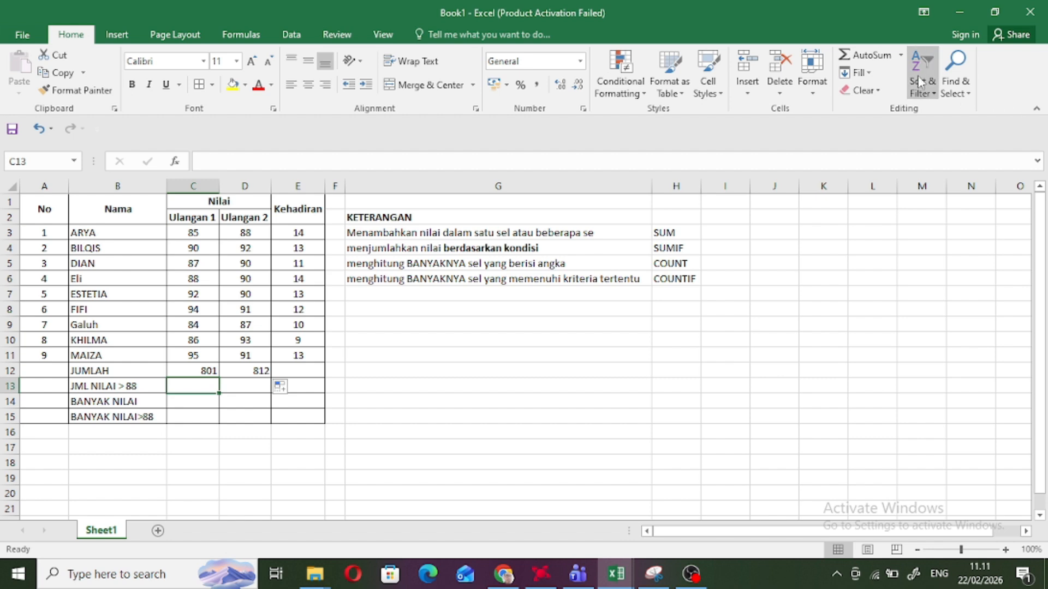
{"action": "left_click", "coordinate": [900, 55]}
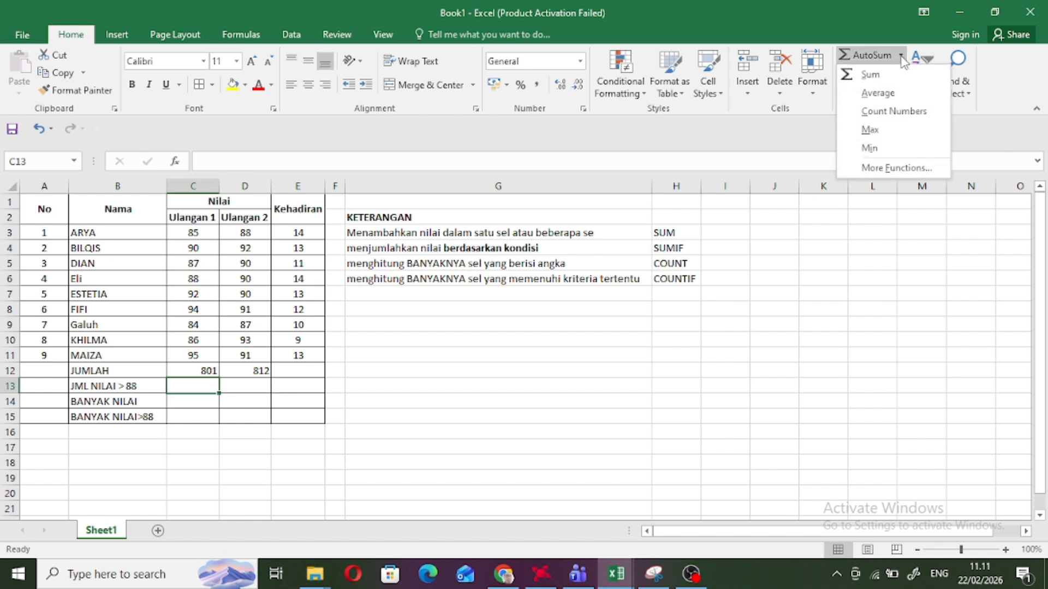
{"action": "left_click", "coordinate": [889, 167]}
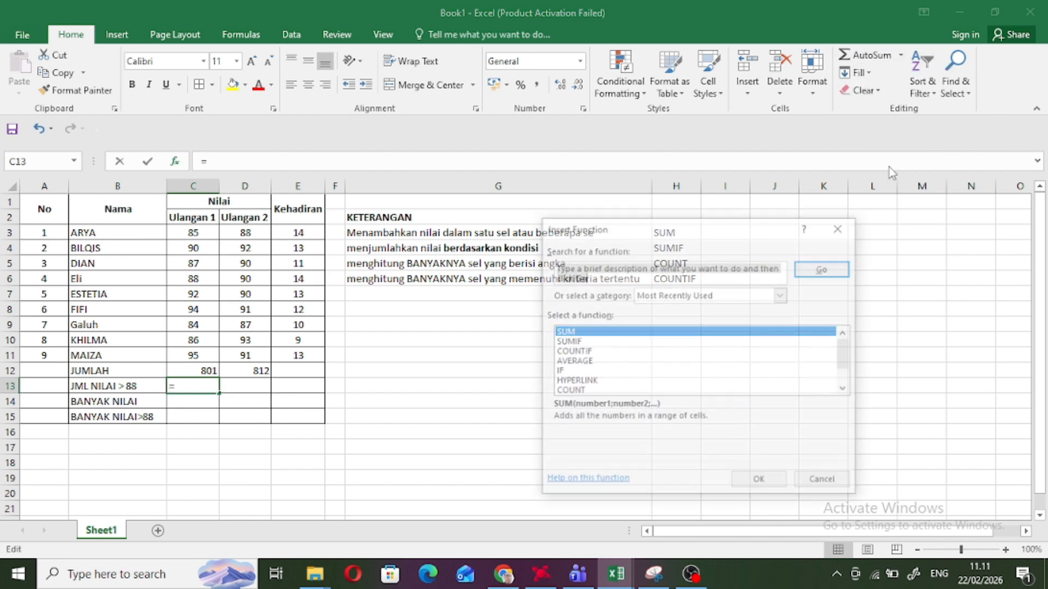
{"action": "left_click", "coordinate": [566, 342]}
{"action": "left_click", "coordinate": [760, 481]}
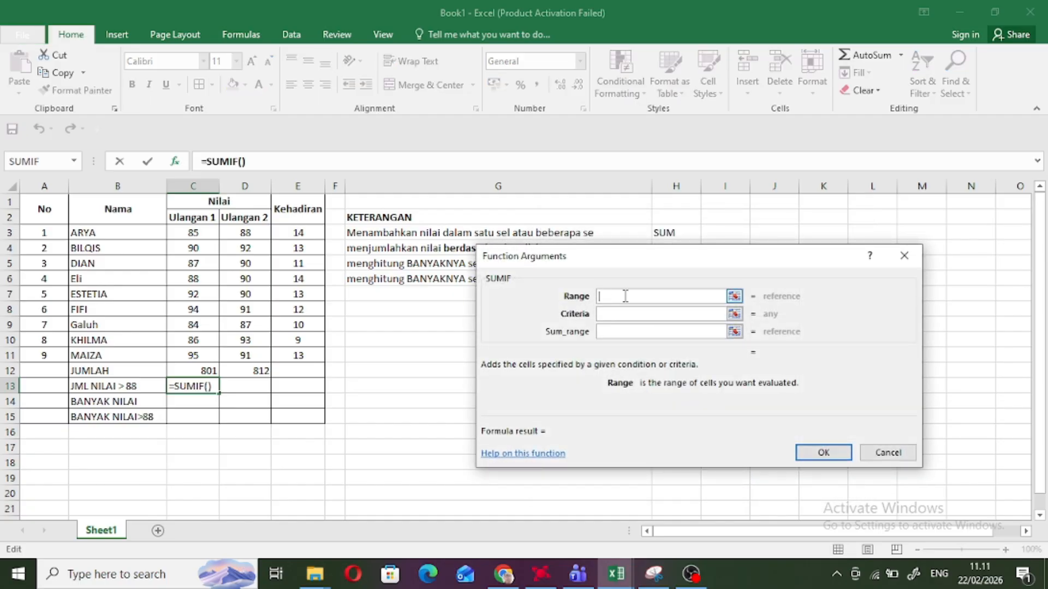
- Set the SUMIF range to C3:C11 with criteria >88, and copy the formula from C13 to D13
{"action": "left_click_drag", "start_coordinate": [194, 228], "coordinate": [195, 355]}
{"action": "left_click", "coordinate": [633, 314]}
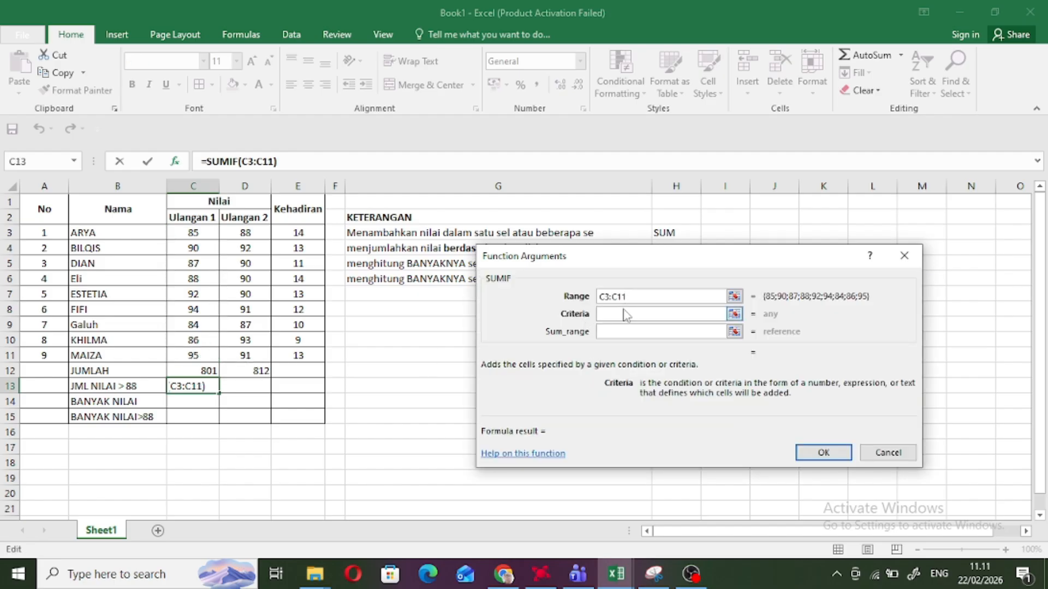
{"action": "type", "text": ">88"}
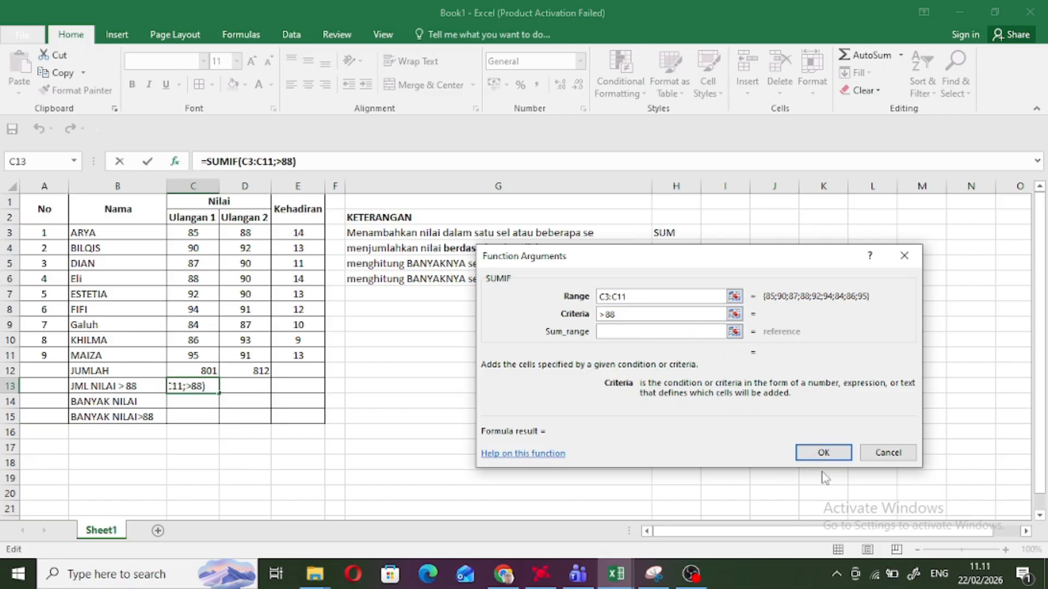
{"action": "left_click", "coordinate": [823, 452]}
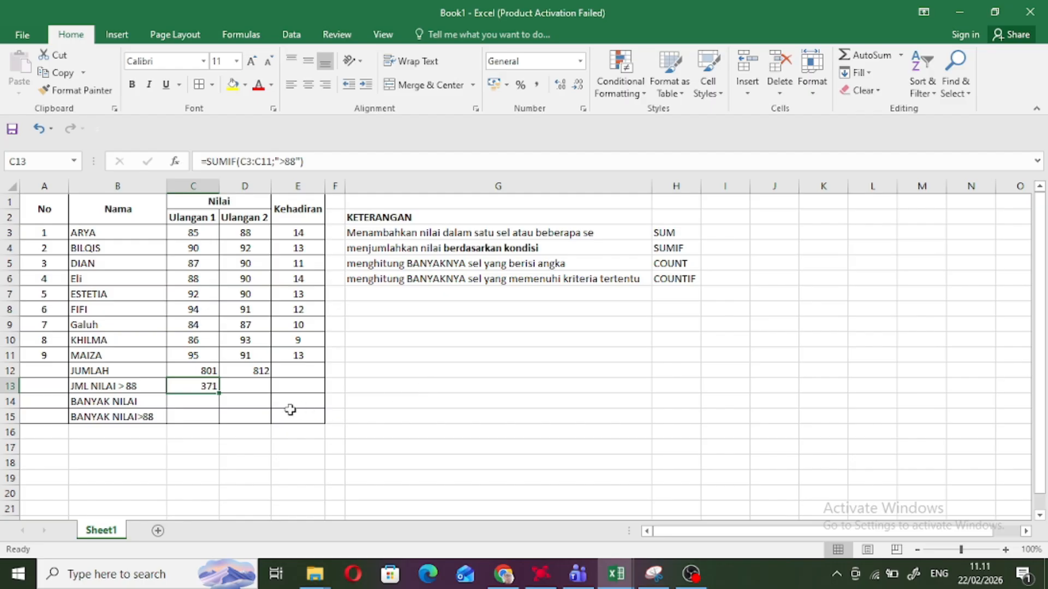
{"action": "left_click_drag", "start_coordinate": [218, 393], "coordinate": [270, 393]}
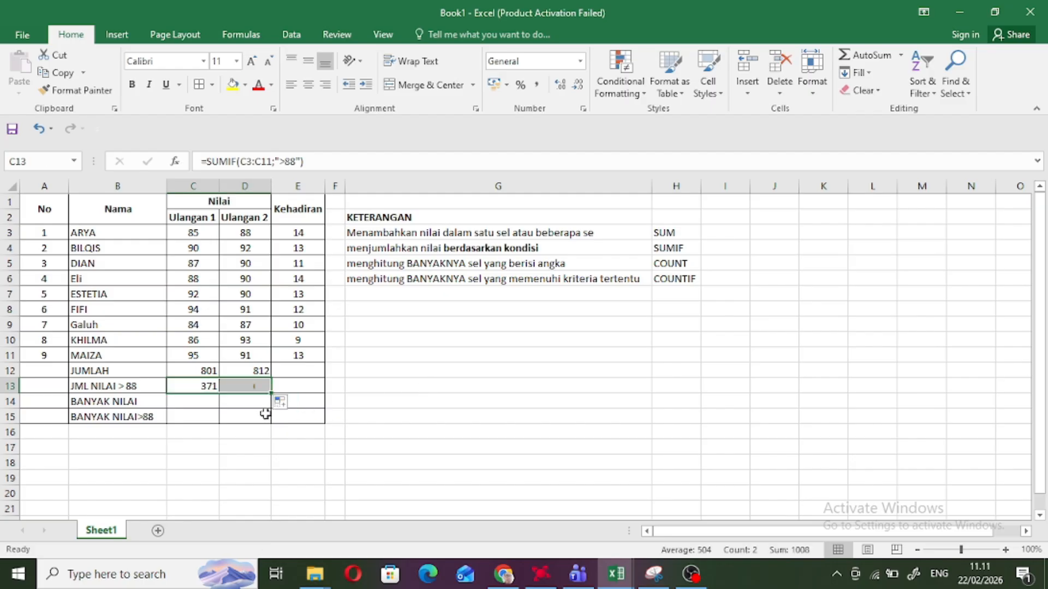
- Count the scores in C3:C11 in cell C14 with COUNT, searched for in the Insert Function dialog, and copy the formula to D14
{"action": "left_click", "coordinate": [211, 403]}
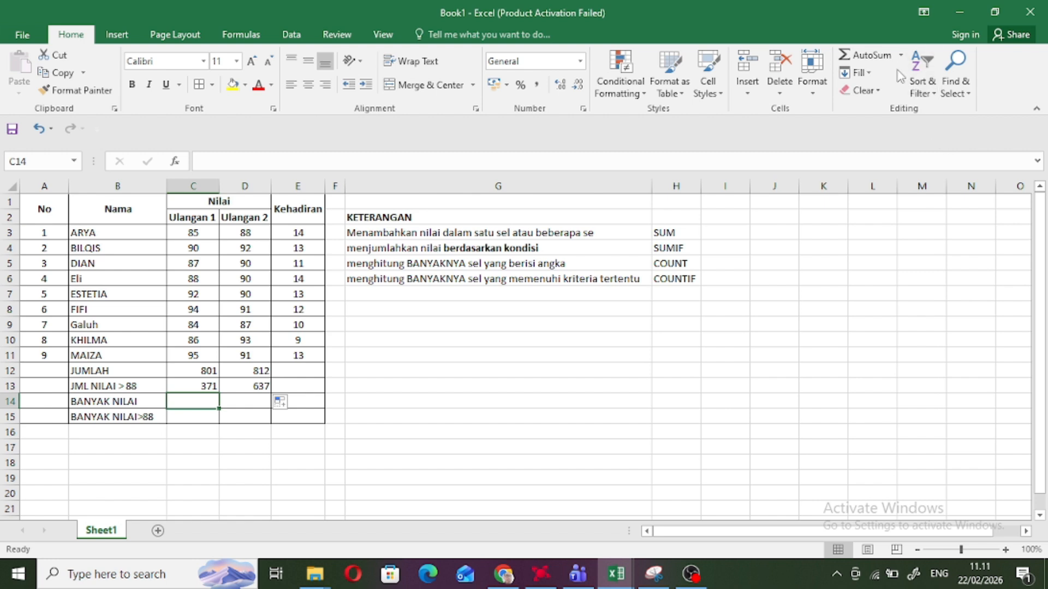
{"action": "left_click", "coordinate": [901, 57]}
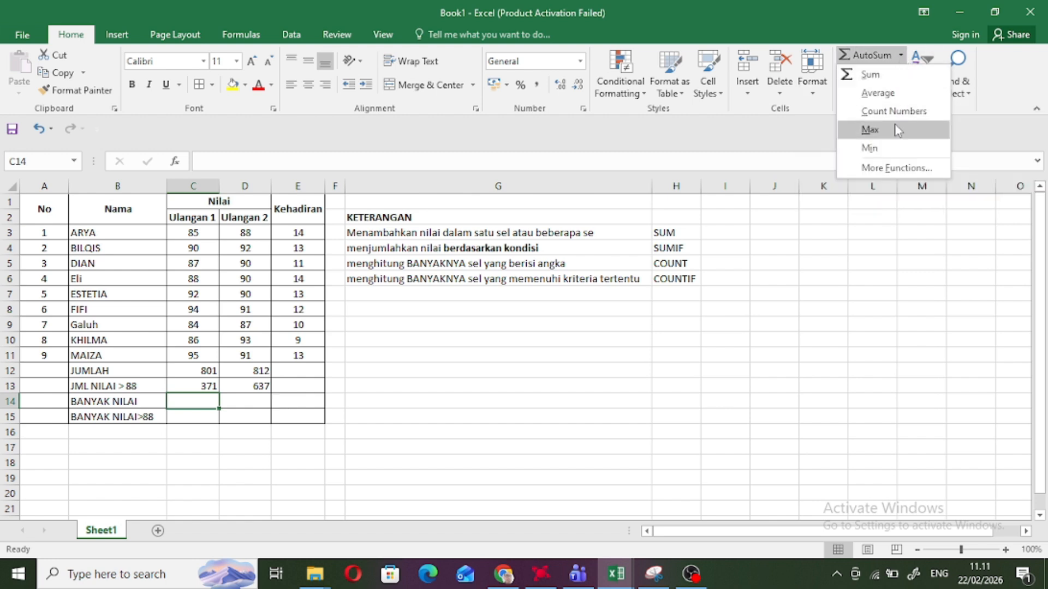
{"action": "left_click", "coordinate": [884, 168]}
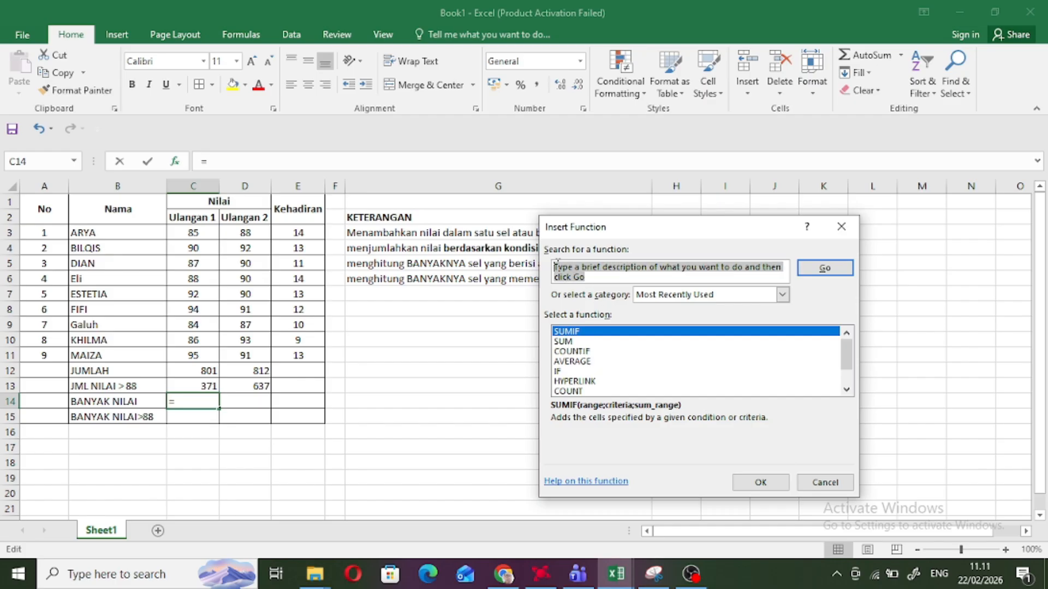
{"action": "type", "text": "co"}
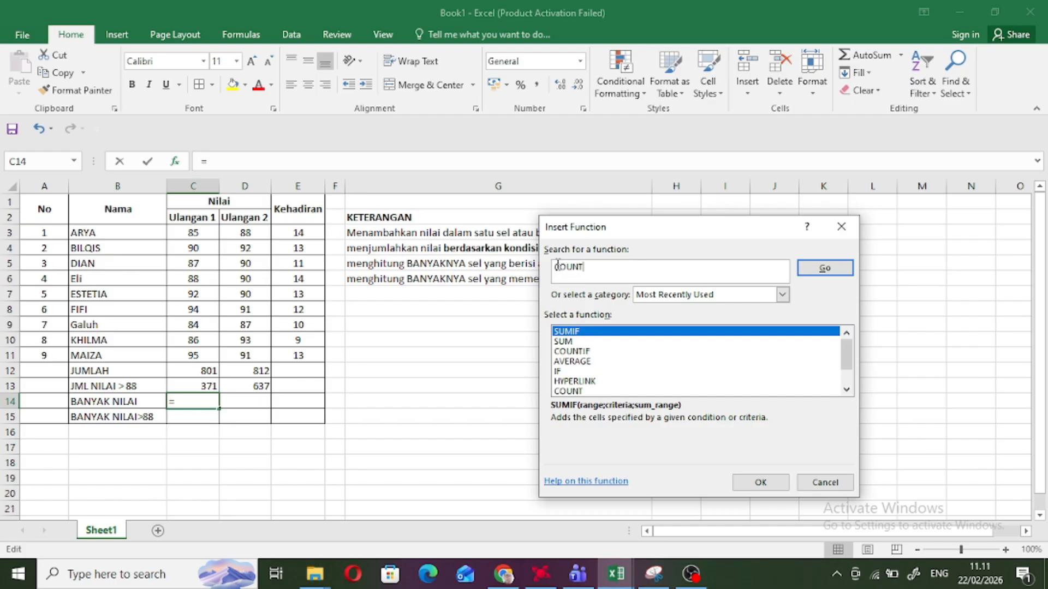
{"action": "type", "text": "UNT"}
{"action": "left_click", "coordinate": [824, 268]}
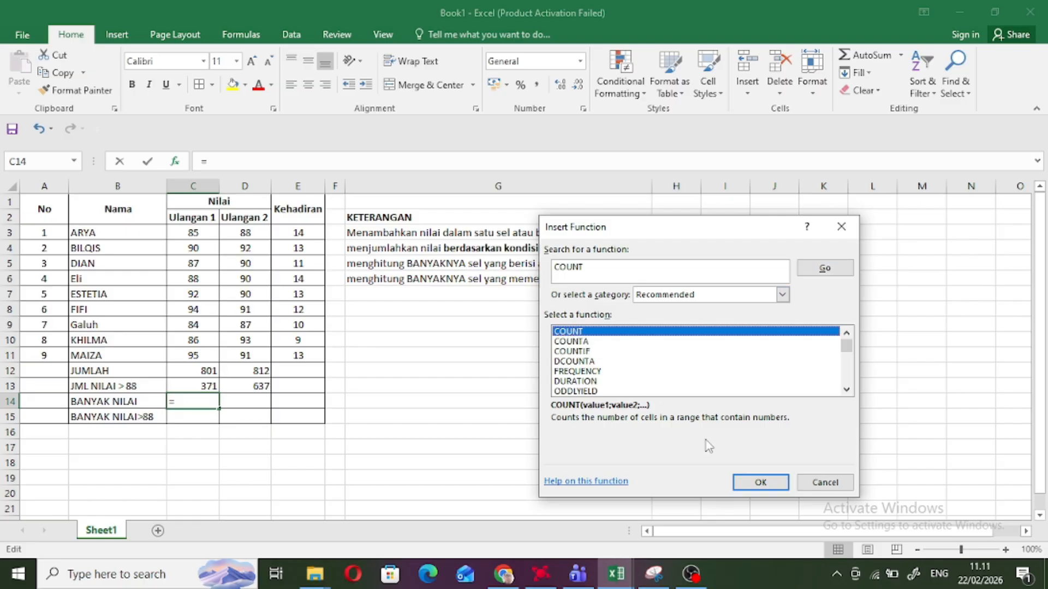
{"action": "left_click", "coordinate": [760, 483]}
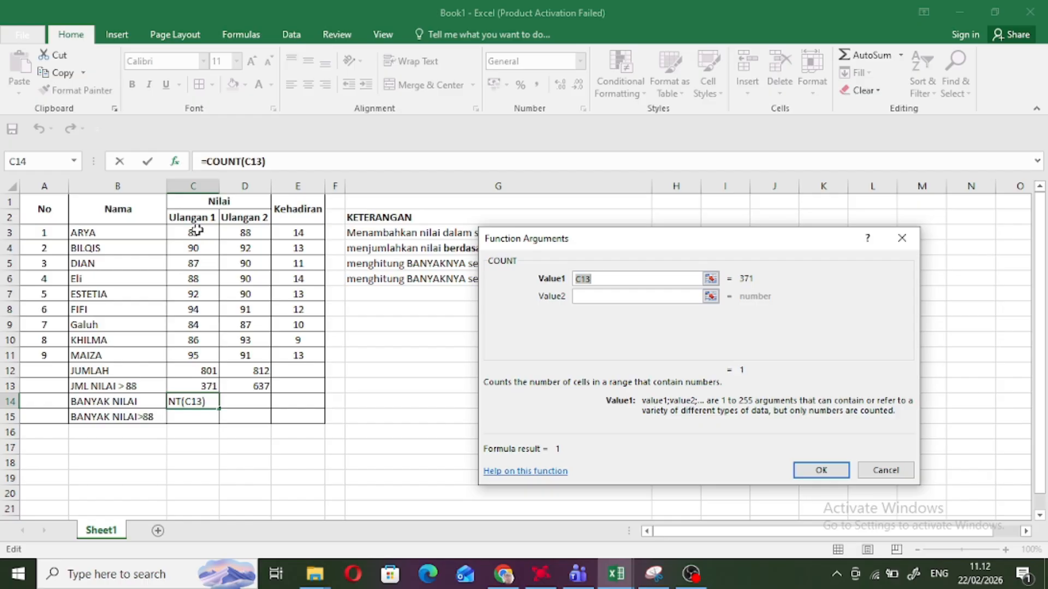
{"action": "left_click_drag", "start_coordinate": [196, 230], "coordinate": [215, 355]}
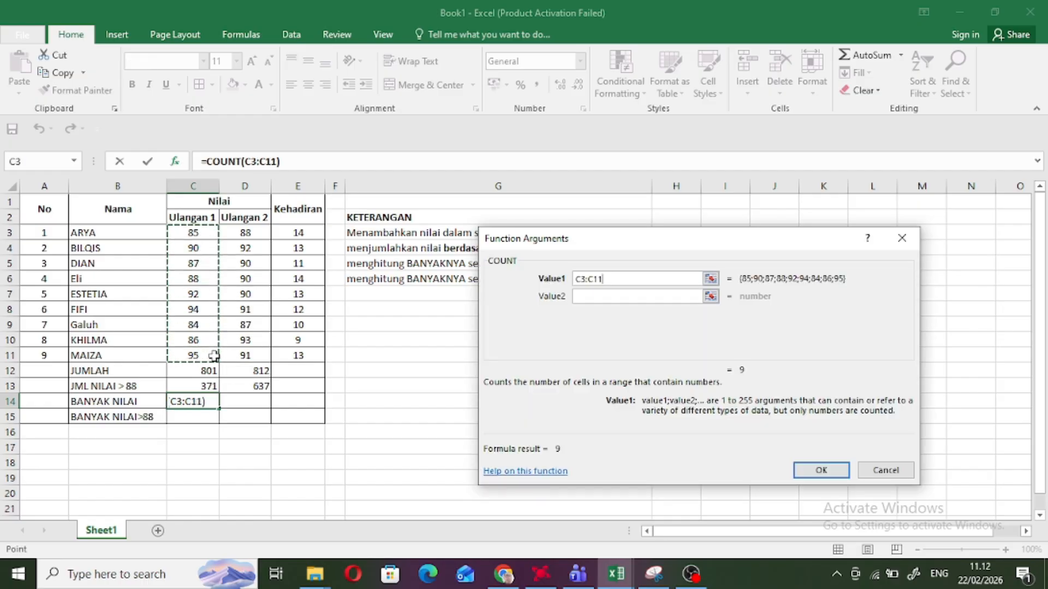
{"action": "left_click", "coordinate": [799, 468]}
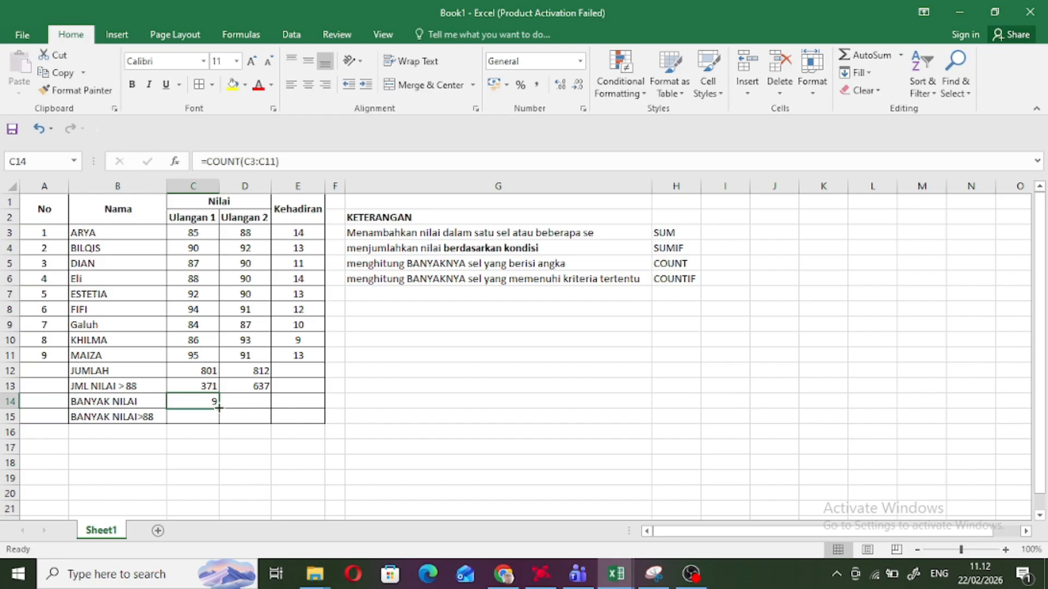
{"action": "left_click_drag", "start_coordinate": [218, 408], "coordinate": [264, 405]}
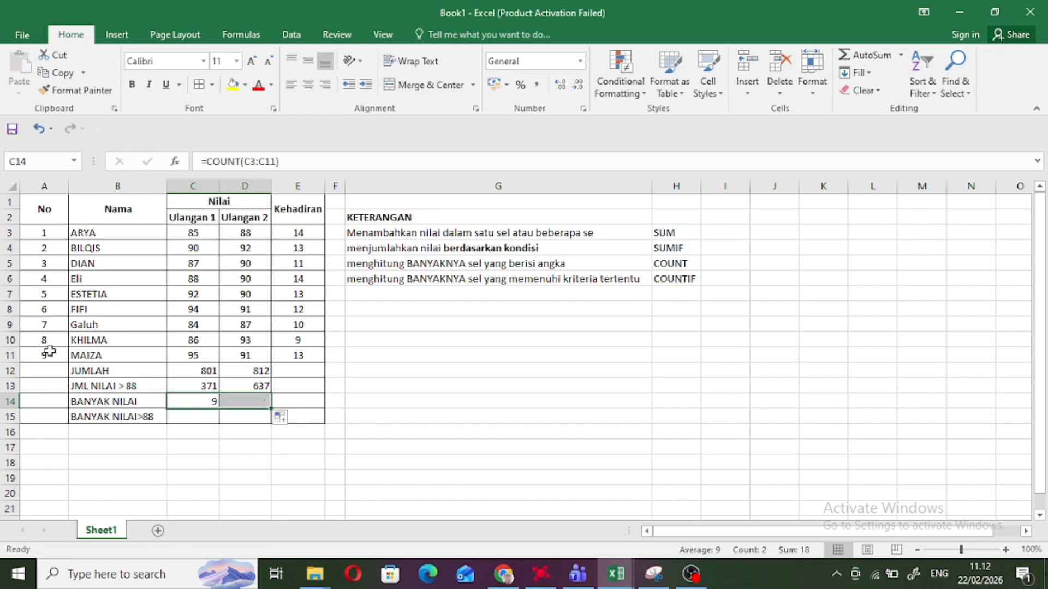
- Use COUNTIF from the Insert Function dialog in C15 with range C3:C11 and criteria >88, and copy the formula to D15
{"action": "left_click", "coordinate": [191, 418]}
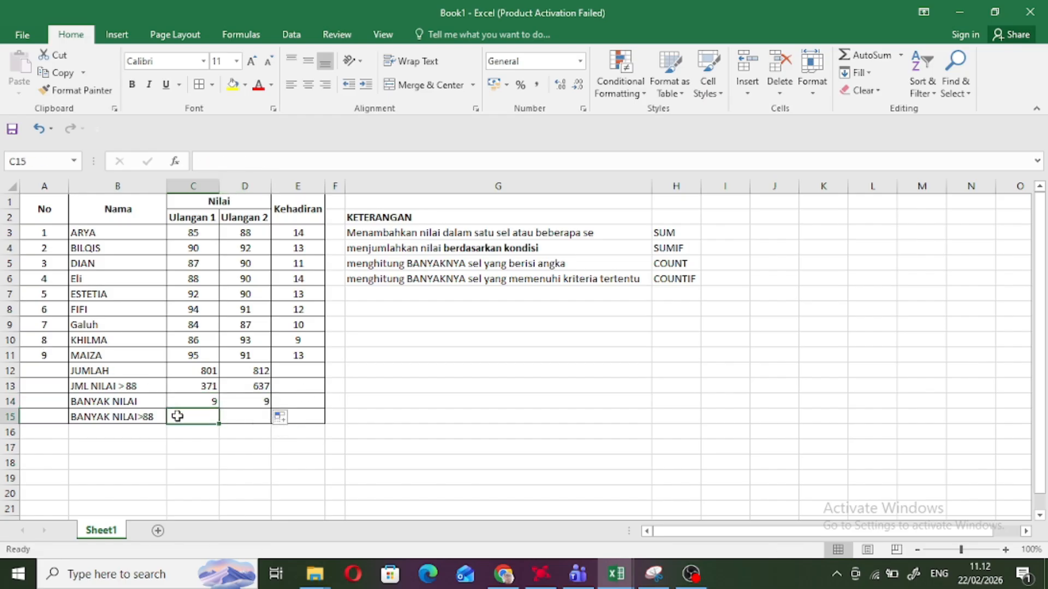
{"action": "left_click", "coordinate": [900, 55]}
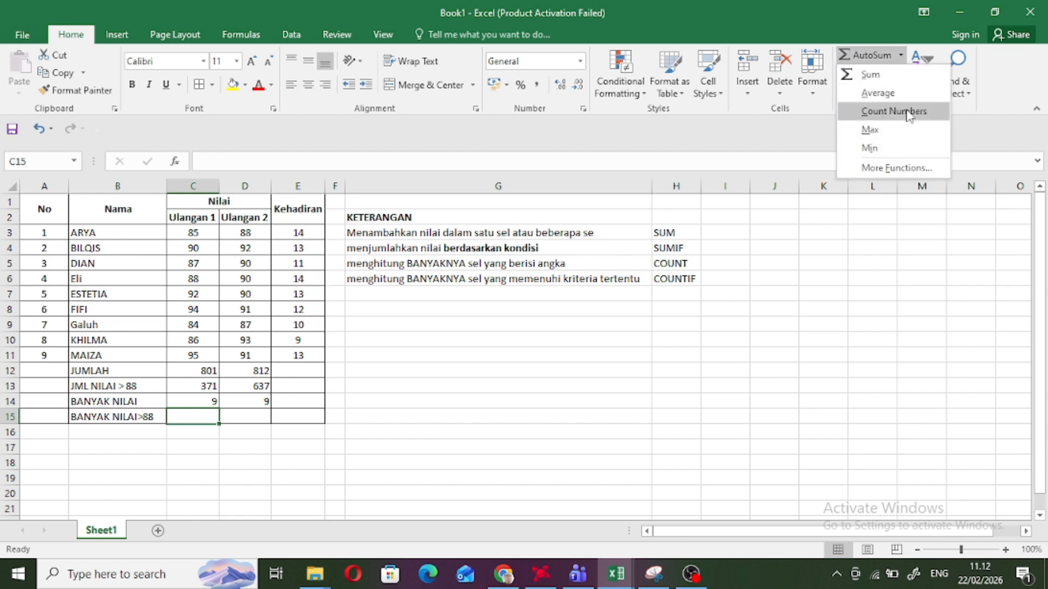
{"action": "left_click", "coordinate": [901, 166]}
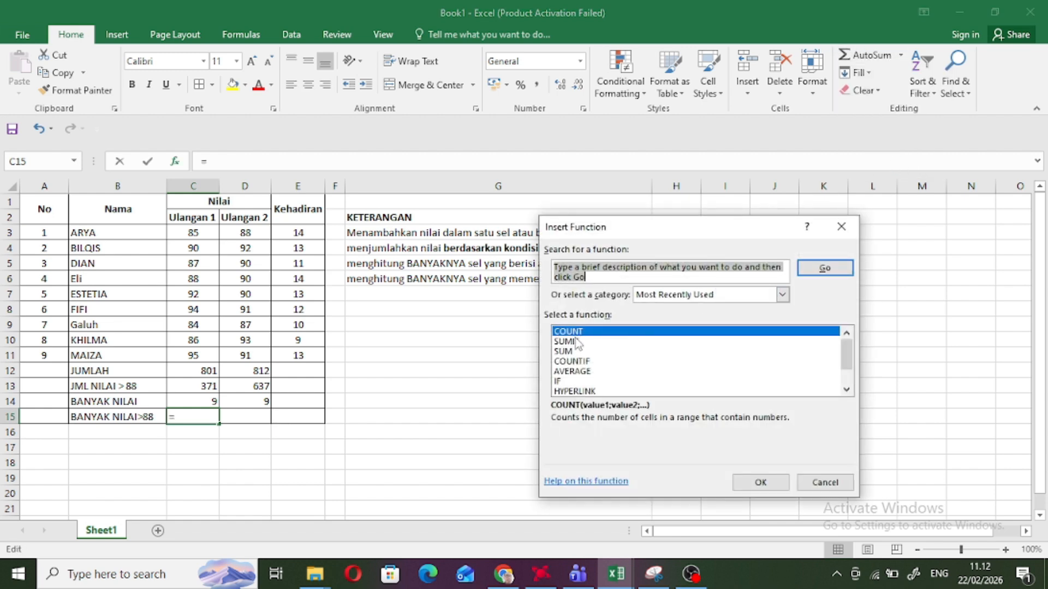
{"action": "left_click", "coordinate": [582, 363]}
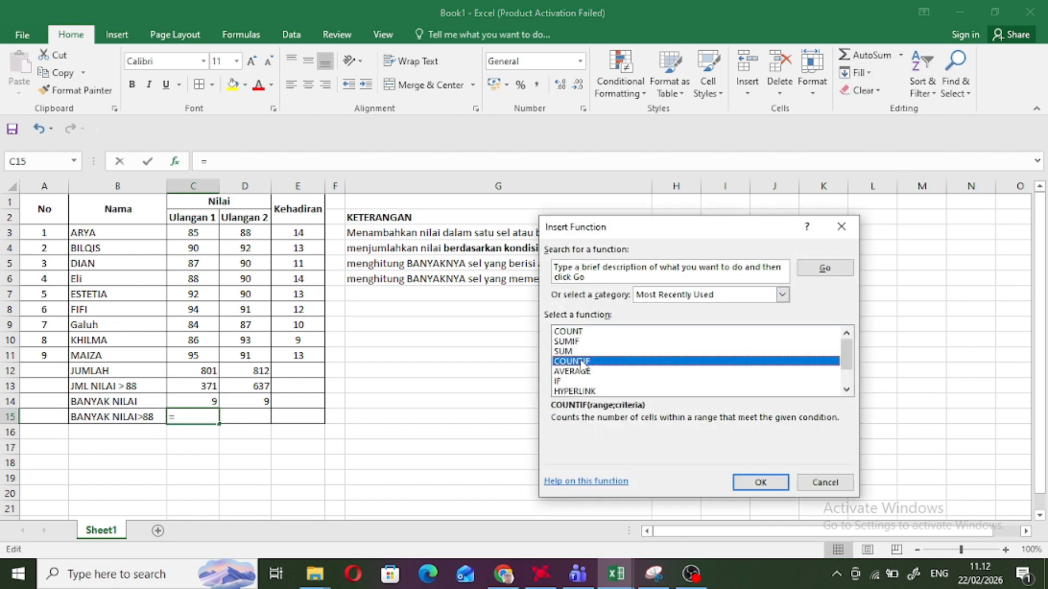
{"action": "left_click", "coordinate": [750, 480]}
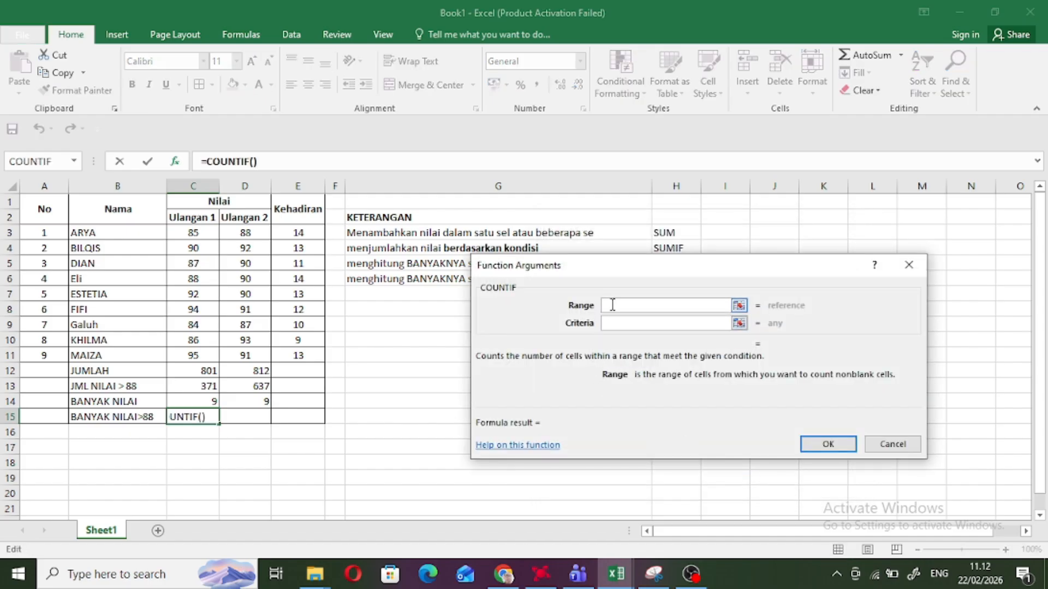
{"action": "left_click_drag", "start_coordinate": [195, 236], "coordinate": [198, 355]}
{"action": "left_click", "coordinate": [612, 325]}
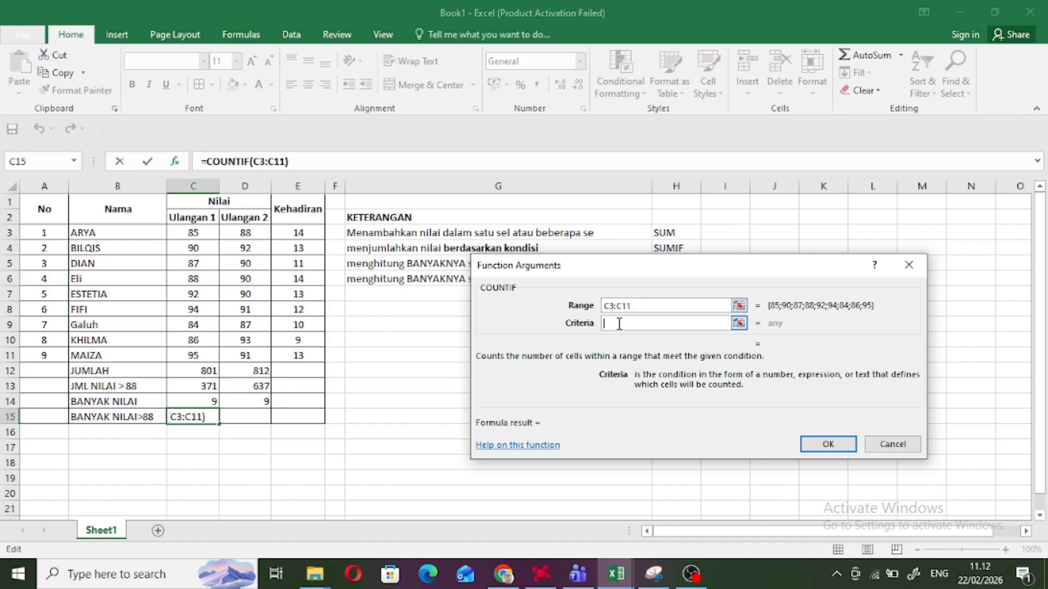
{"action": "type", "text": ">88"}
{"action": "left_click", "coordinate": [822, 447]}
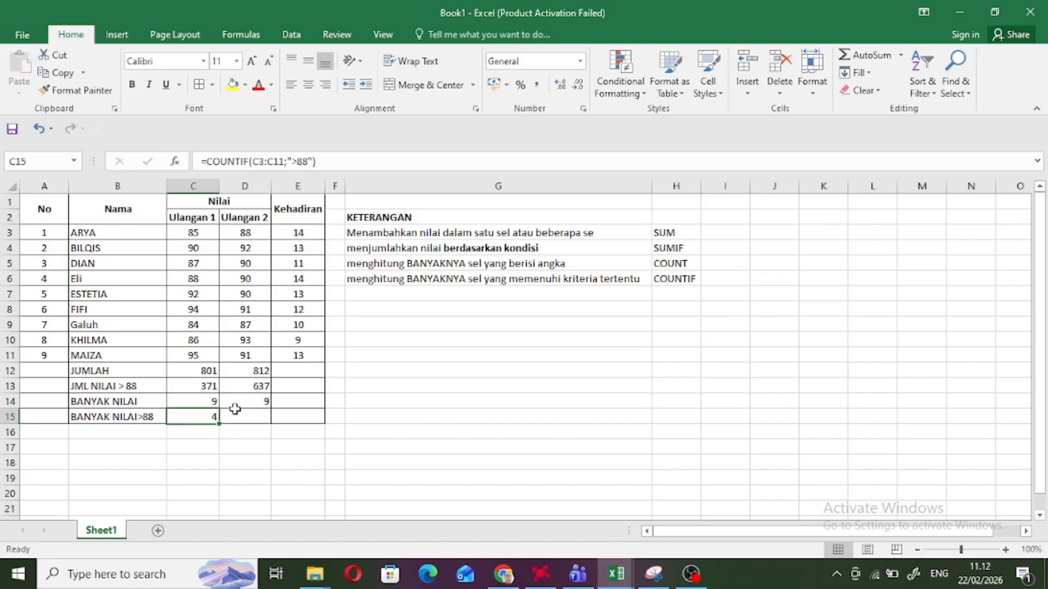
{"action": "left_click_drag", "start_coordinate": [218, 424], "coordinate": [271, 424]}
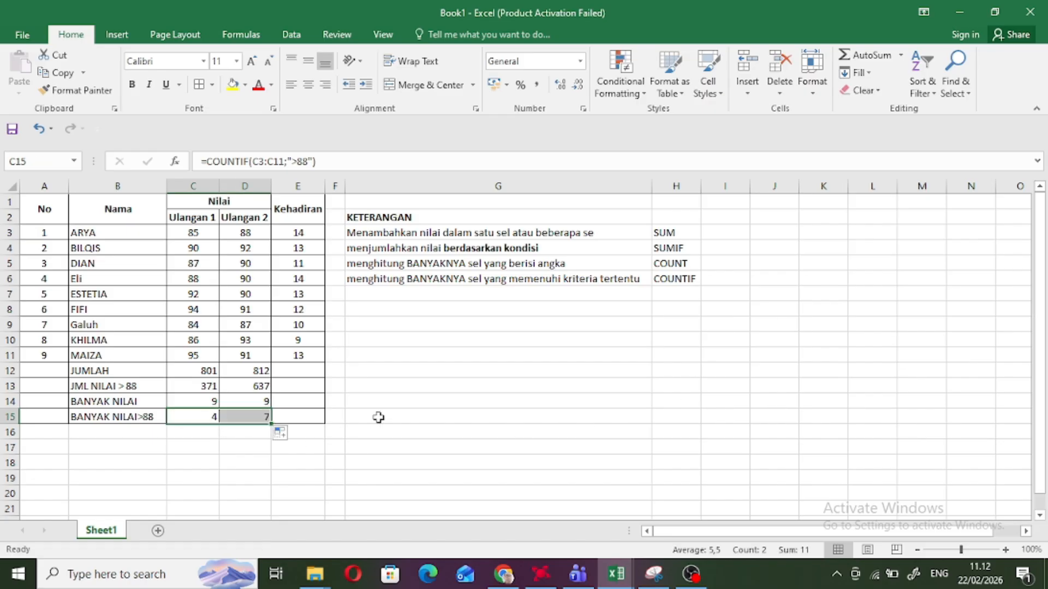
{"action": "left_click", "coordinate": [378, 385]}
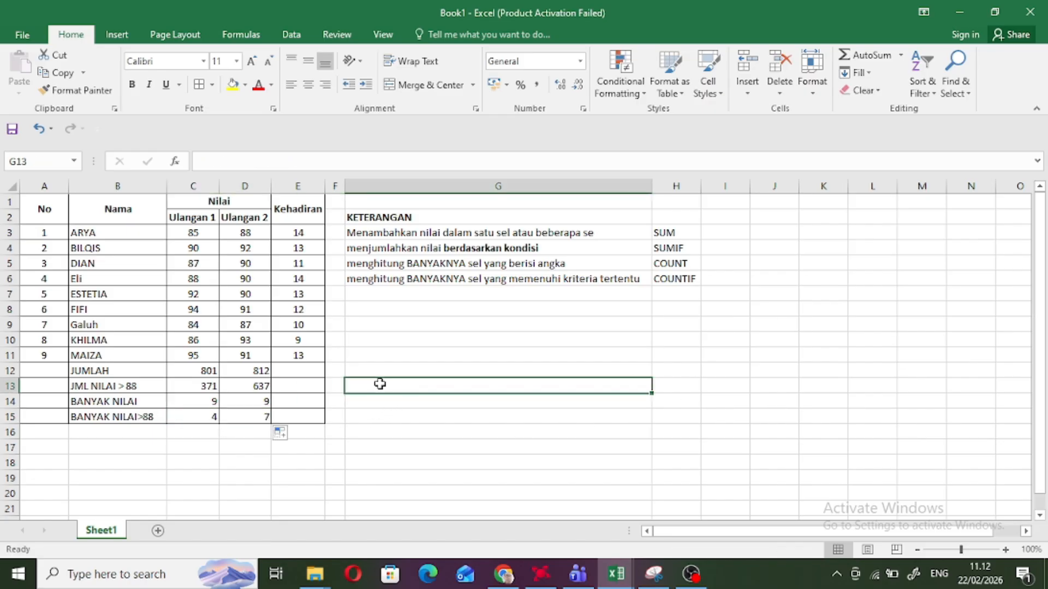